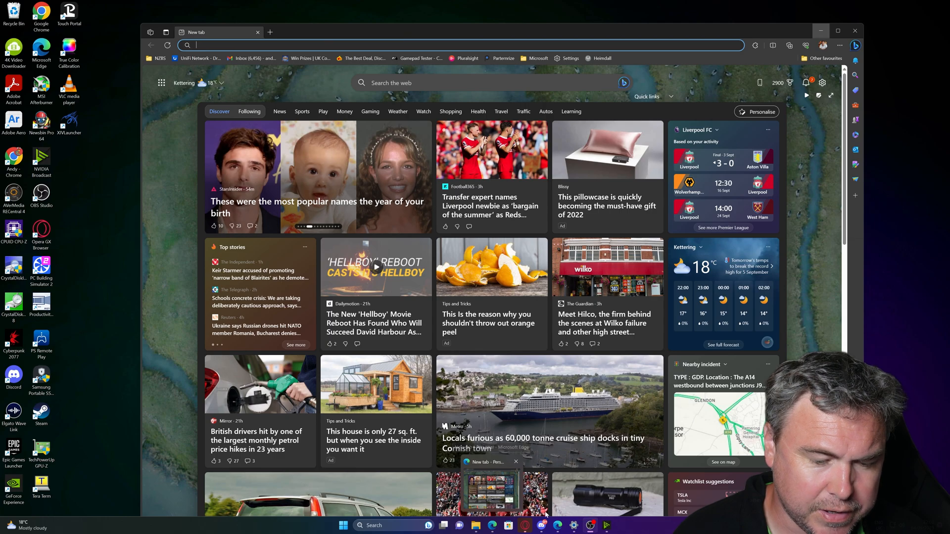
Open the VirtualBox.org site in a new Edge tab from the 'virtual box' Bing results.
{"action": "left_click", "coordinate": [559, 494]}
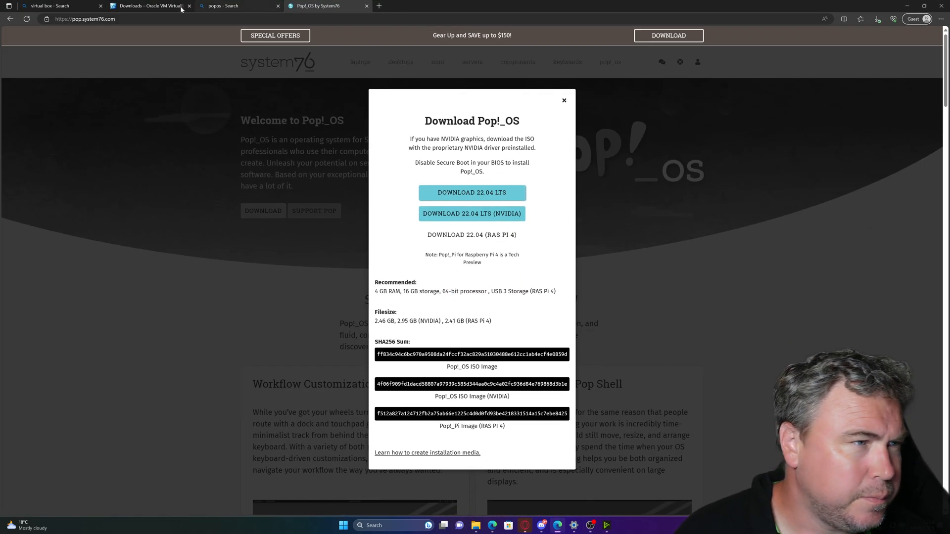
{"action": "left_click", "coordinate": [62, 7]}
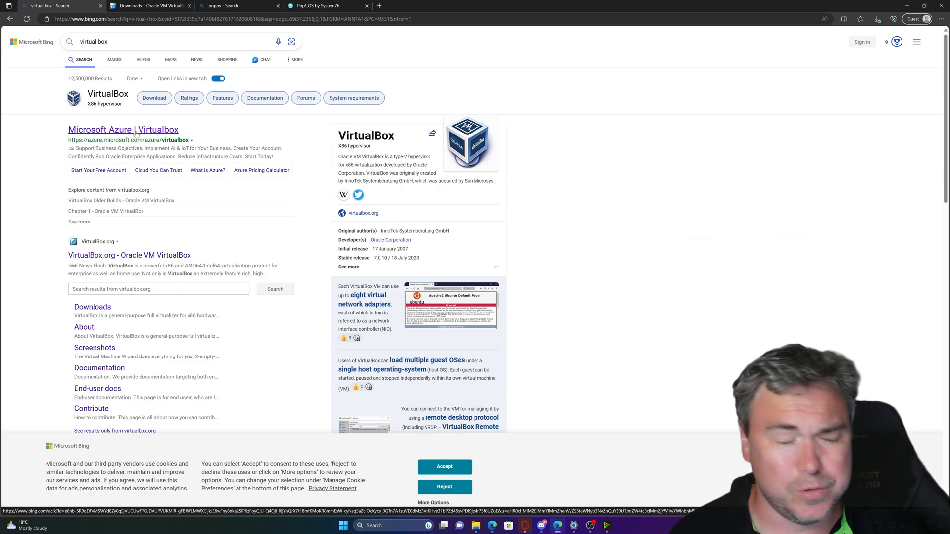
{"action": "left_click", "coordinate": [149, 256]}
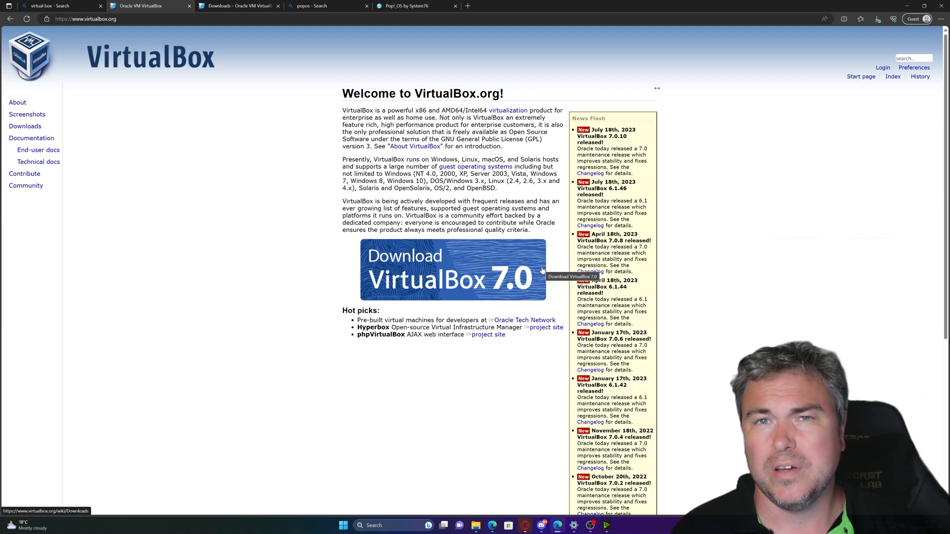
Go to the VirtualBox downloads page and launch the VirtualBox-7.0.10 installer from Downloads.
{"action": "left_click", "coordinate": [510, 270]}
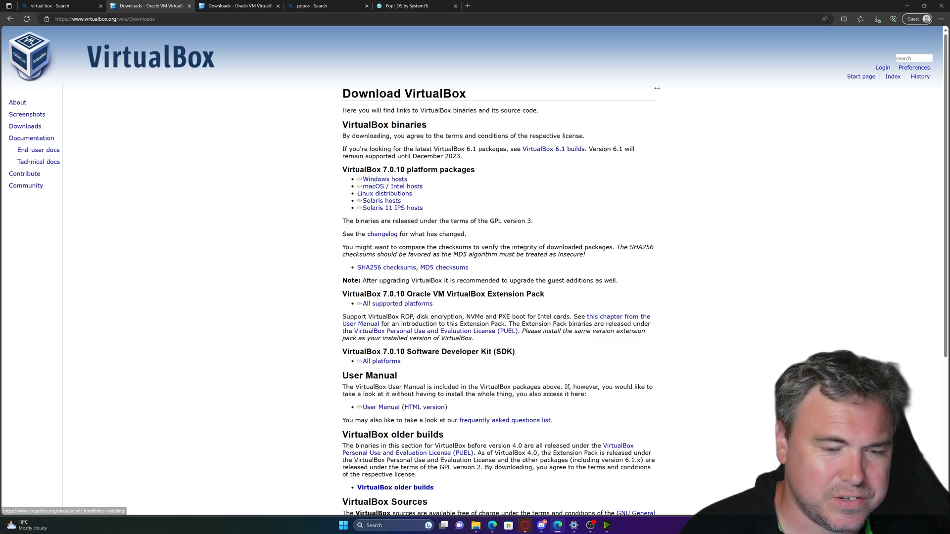
{"action": "mouse_move", "coordinate": [475, 525]}
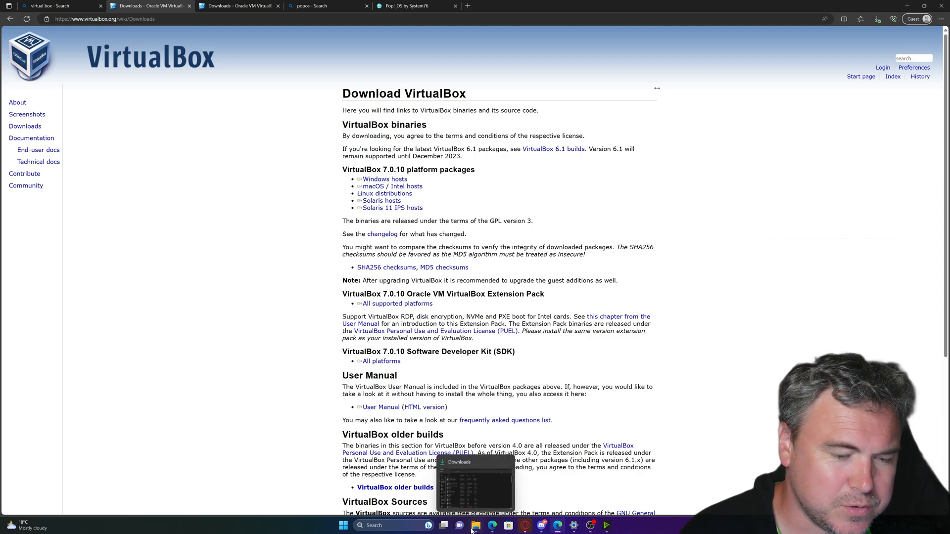
{"action": "left_click", "coordinate": [476, 490]}
{"action": "left_click", "coordinate": [334, 212]}
{"action": "double_click", "coordinate": [335, 213]}
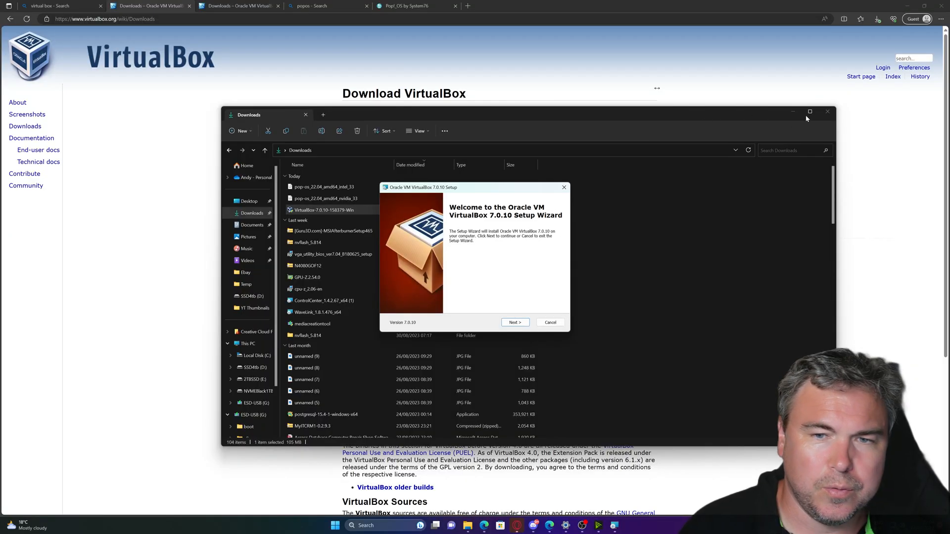
Allow the VirtualBox installer to run and get past the setup wizard's welcome page.
{"action": "left_click", "coordinate": [796, 111]}
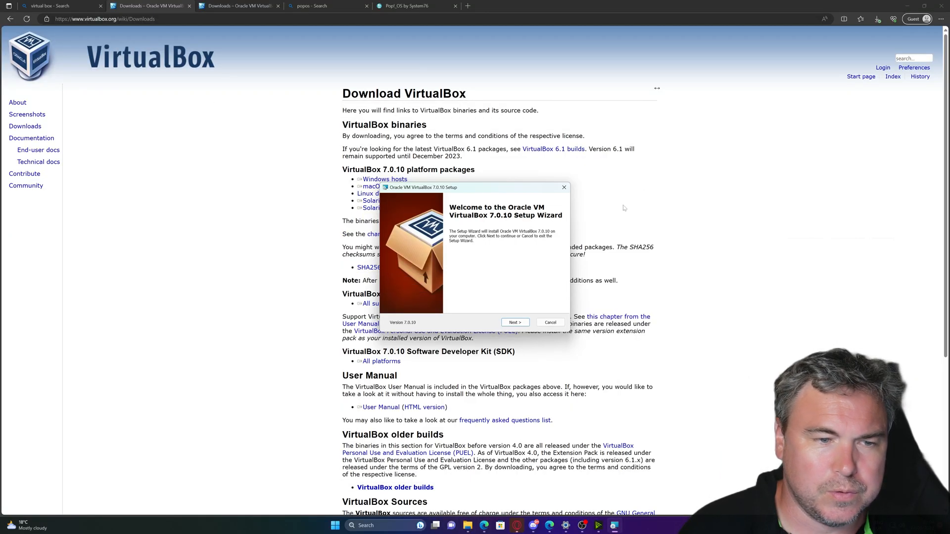
{"action": "left_click_drag", "start_coordinate": [463, 190], "coordinate": [373, 102]}
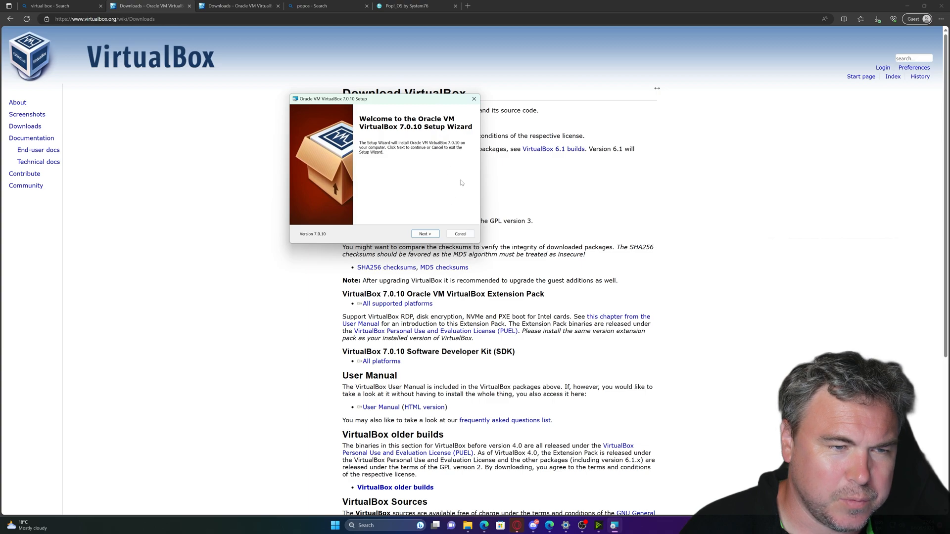
{"action": "left_click_drag", "start_coordinate": [419, 98], "coordinate": [478, 123]}
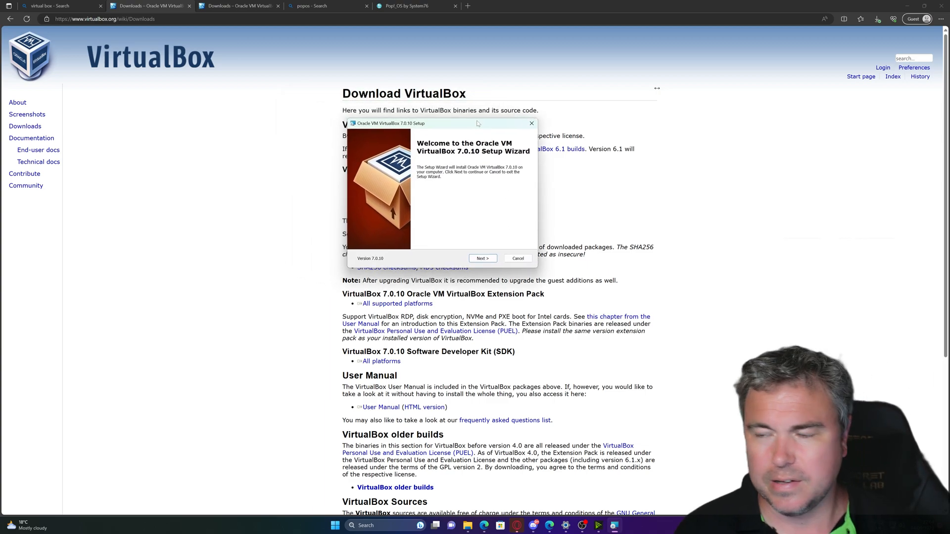
{"action": "left_click", "coordinate": [482, 259]}
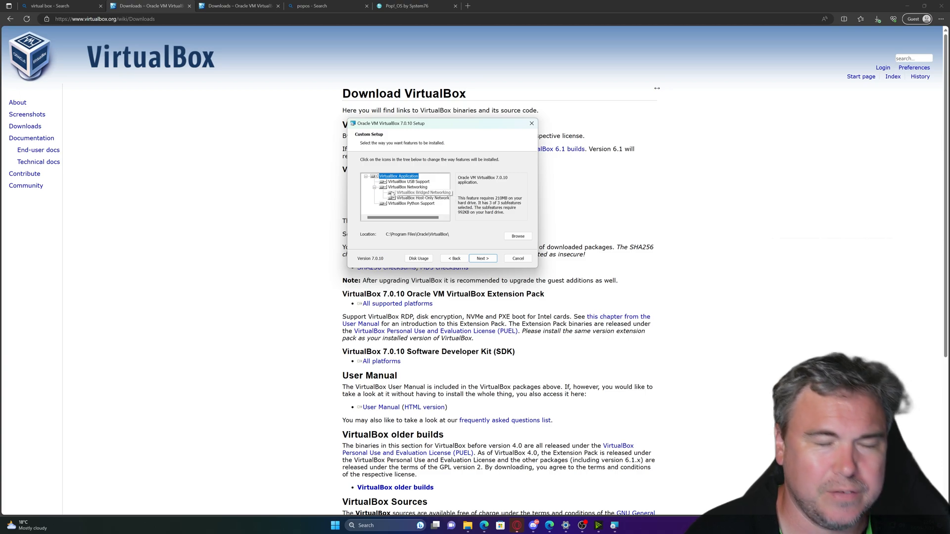
Install VirtualBox 7.0.10 with the entire Bridged Networking feature, accepting the warnings, and finish.
{"action": "left_click", "coordinate": [391, 193]}
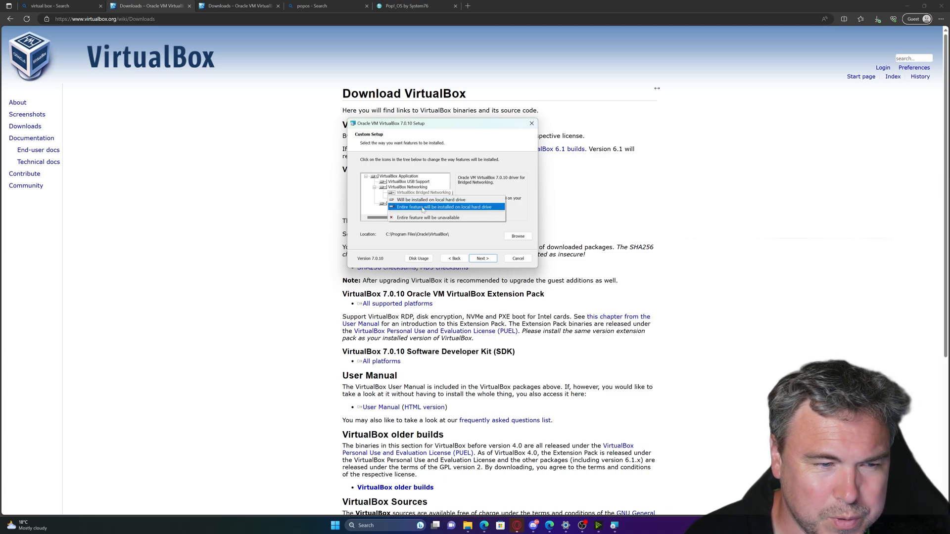
{"action": "left_click", "coordinate": [369, 203]}
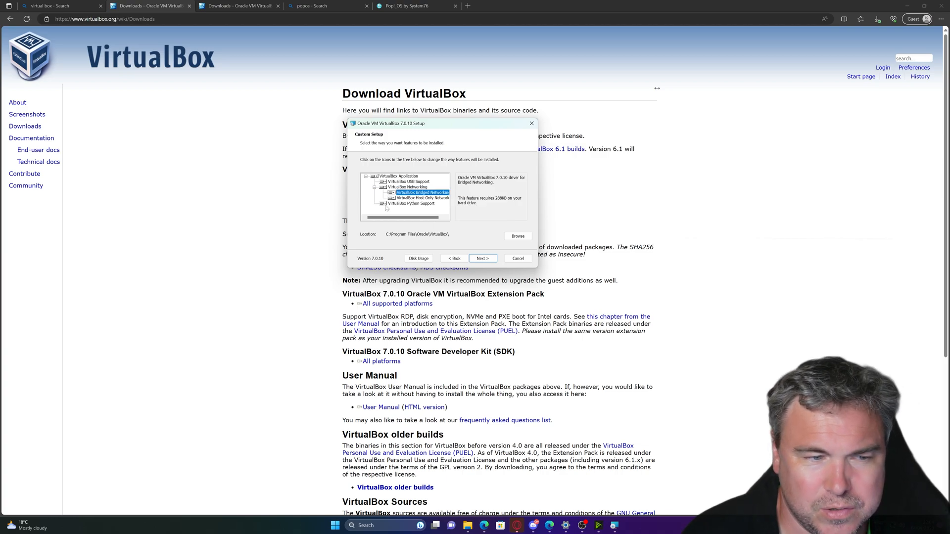
{"action": "left_click", "coordinate": [489, 260]}
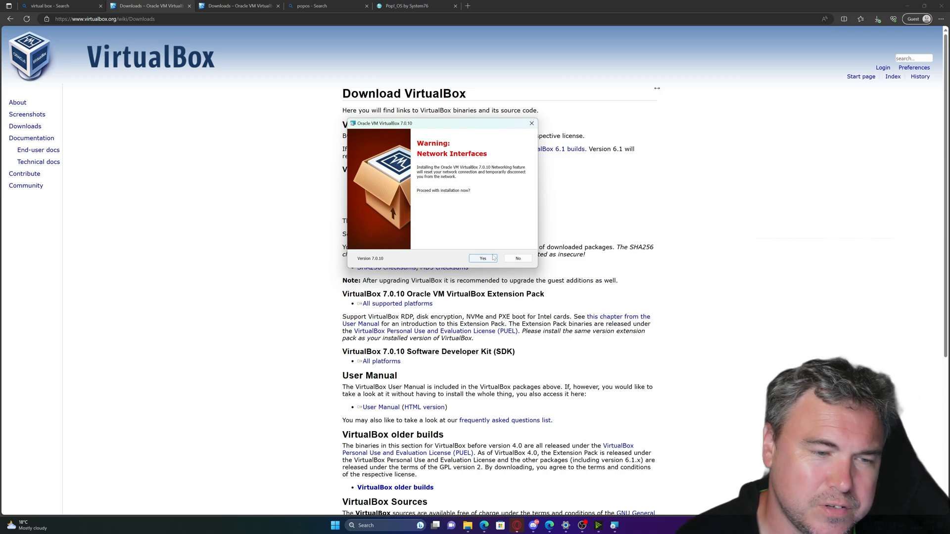
{"action": "left_click", "coordinate": [493, 258]}
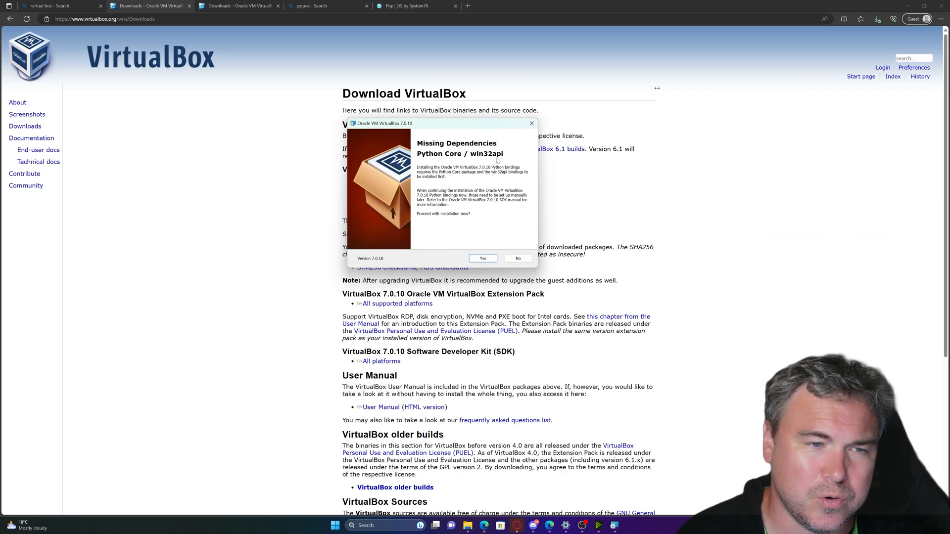
{"action": "left_click", "coordinate": [483, 258]}
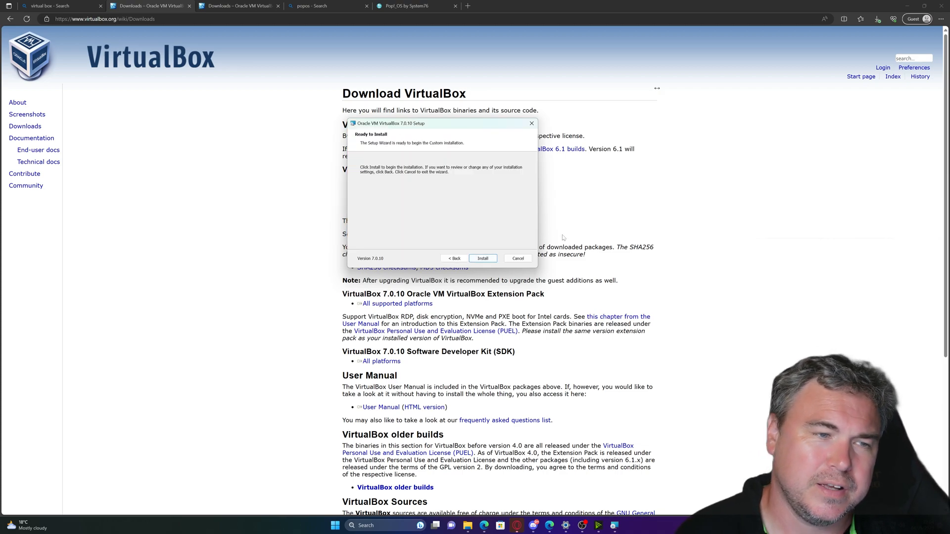
{"action": "left_click", "coordinate": [483, 258]}
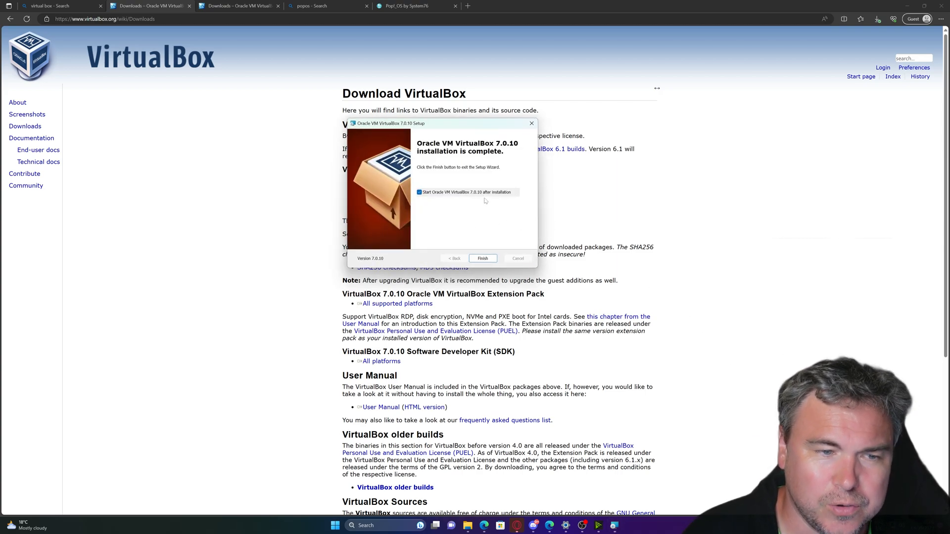
{"action": "left_click", "coordinate": [483, 258]}
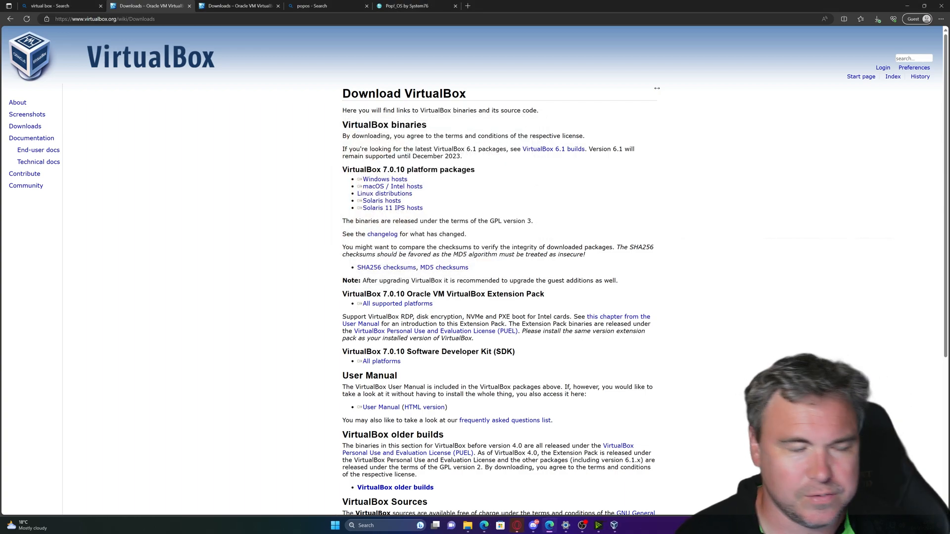
Bring up VirtualBox Manager and start a new virtual machine with the New button.
{"action": "left_click", "coordinate": [616, 524]}
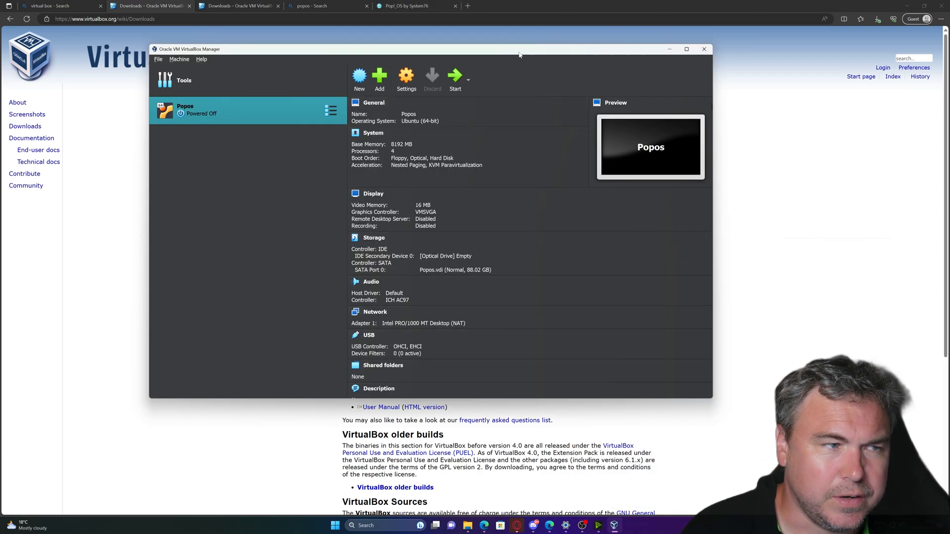
{"action": "left_click_drag", "start_coordinate": [463, 50], "coordinate": [579, 80]}
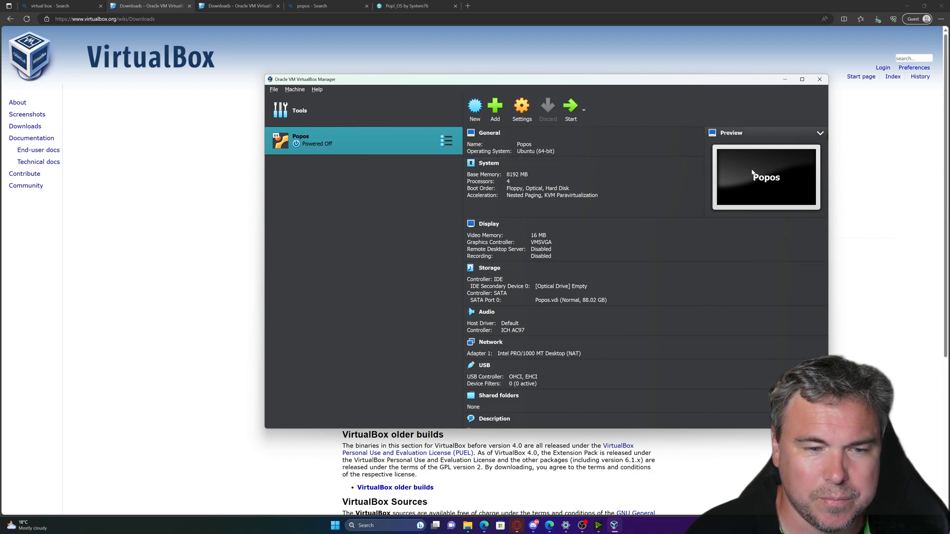
{"action": "scroll", "coordinate": [580, 274], "scroll_direction": "down", "scroll_amount": 1}
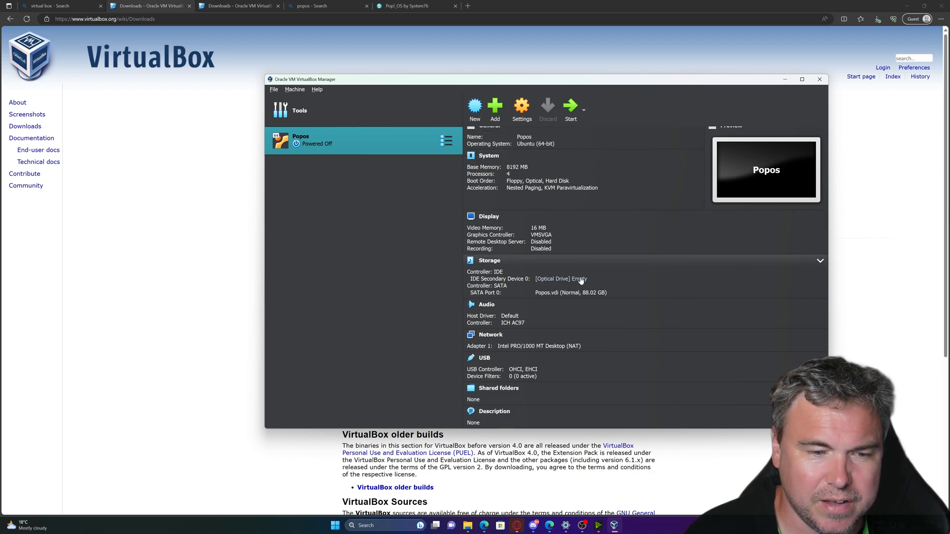
{"action": "scroll", "coordinate": [567, 334], "scroll_direction": "up", "scroll_amount": 1}
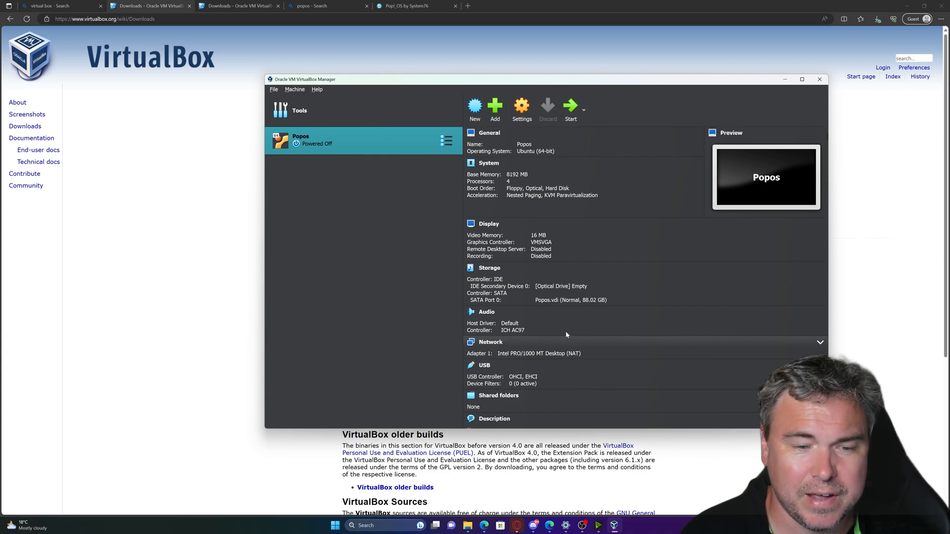
{"action": "left_click", "coordinate": [472, 113]}
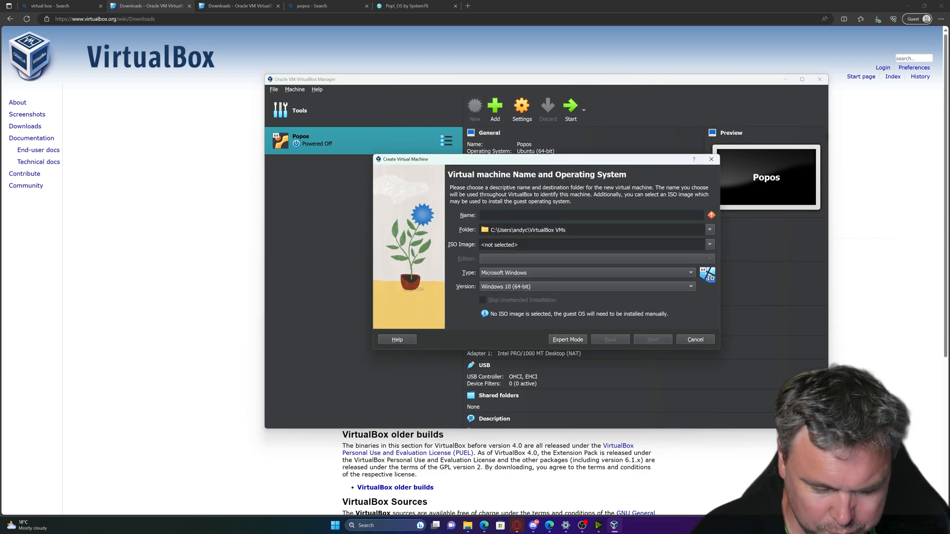
Type 'Ubun' as the VM name and choose the ubuntu-22.04.2-live-server-amd64.iso image.
{"action": "type", "text": "Ubuntu"}
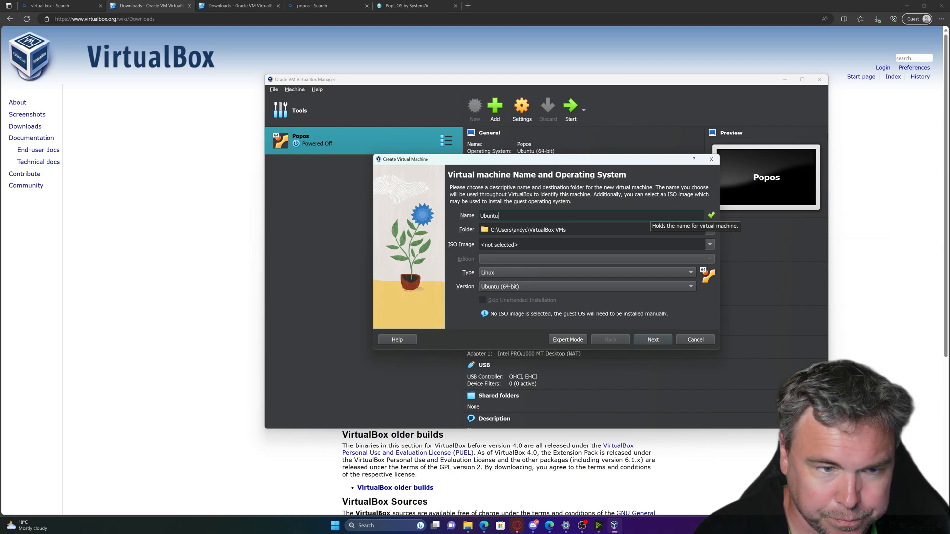
{"action": "left_click", "coordinate": [709, 245]}
{"action": "left_click", "coordinate": [545, 260]}
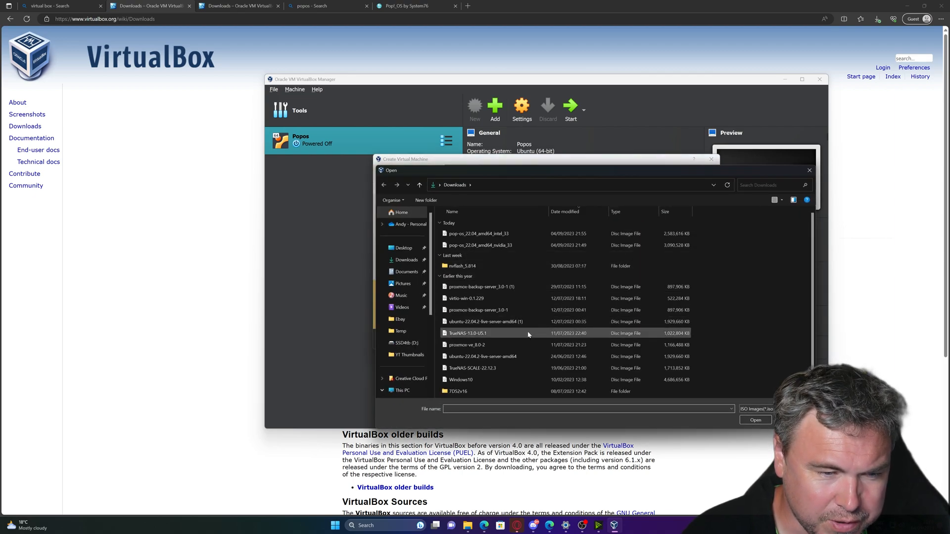
{"action": "left_click", "coordinate": [515, 358]}
{"action": "double_click", "coordinate": [515, 358]}
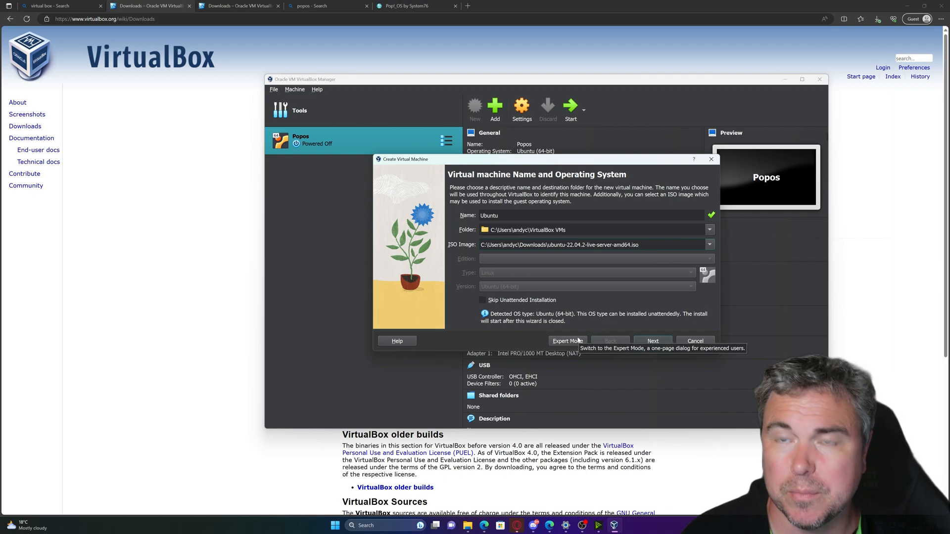
Check the unattended-install default password and continue to the hardware settings.
{"action": "left_click", "coordinate": [653, 340]}
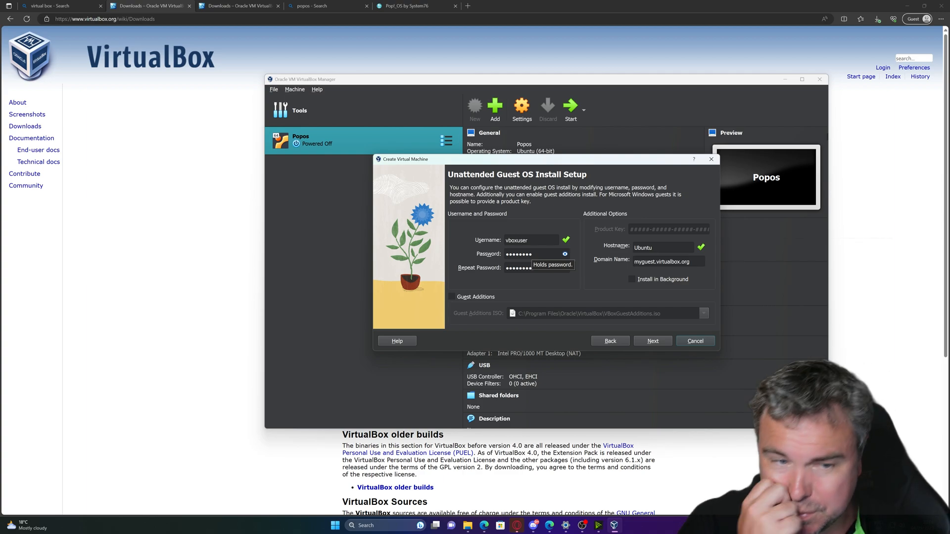
{"action": "left_click", "coordinate": [564, 254]}
{"action": "left_click", "coordinate": [564, 255]}
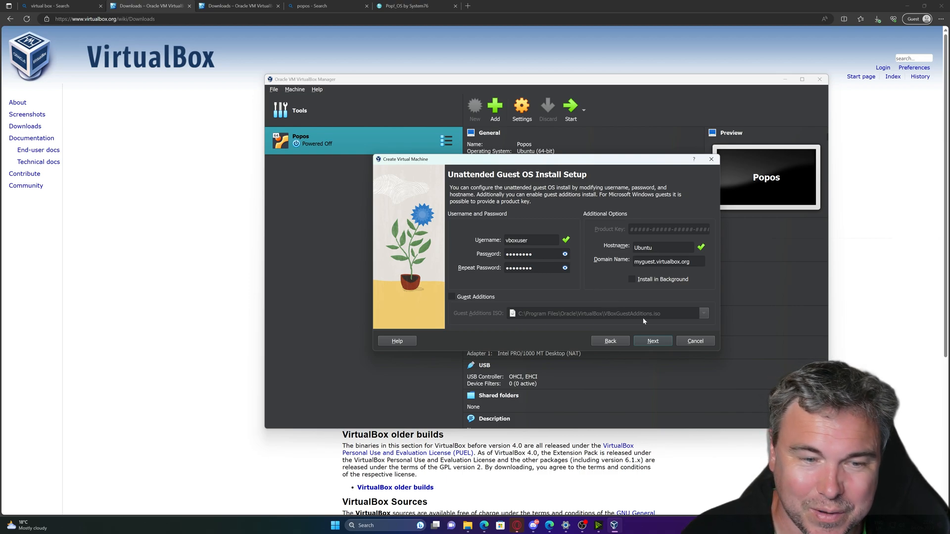
{"action": "left_click", "coordinate": [653, 341]}
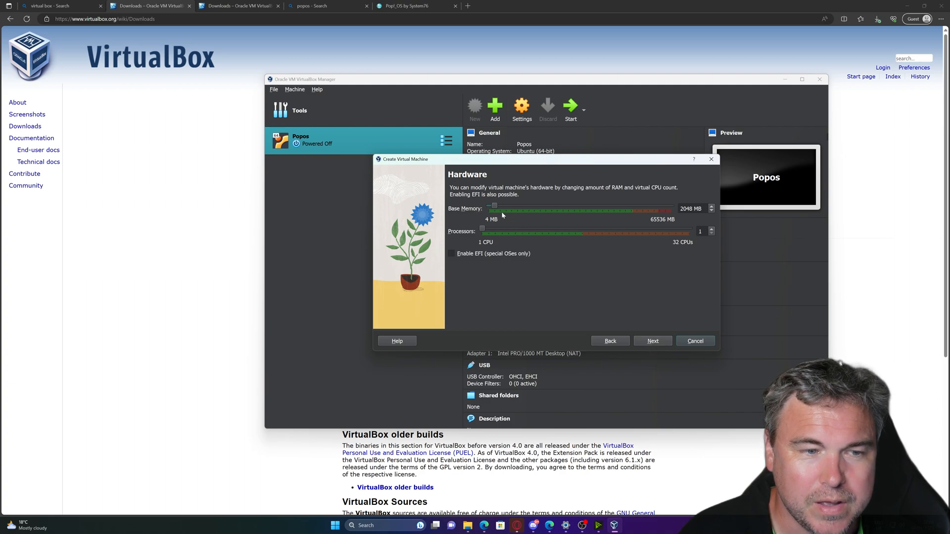
Give the VM 8192 MB memory and 4 processors, keep the 25.00 GB disk, and finish.
{"action": "left_click_drag", "start_coordinate": [495, 206], "coordinate": [502, 230]}
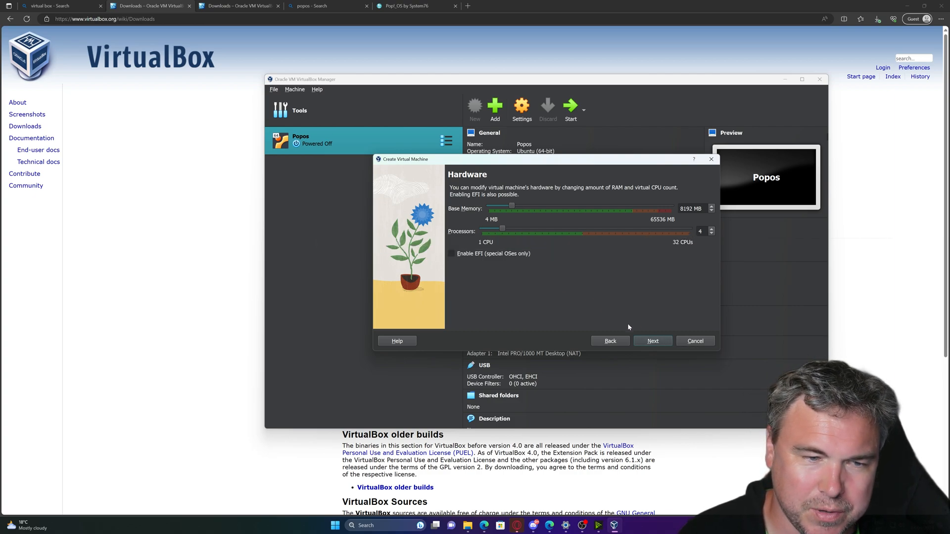
{"action": "left_click", "coordinate": [663, 342]}
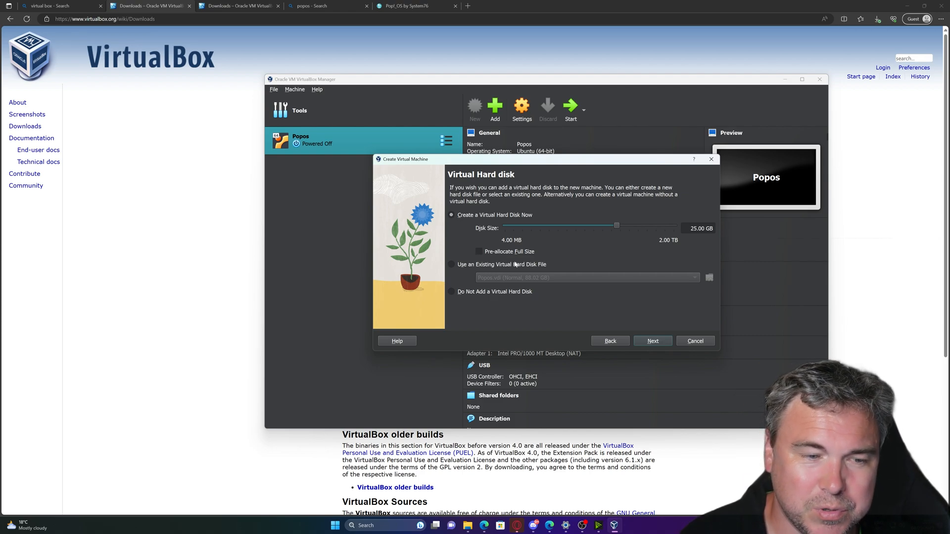
{"action": "left_click", "coordinate": [653, 342]}
{"action": "scroll", "coordinate": [537, 251], "scroll_direction": "down", "scroll_amount": 1}
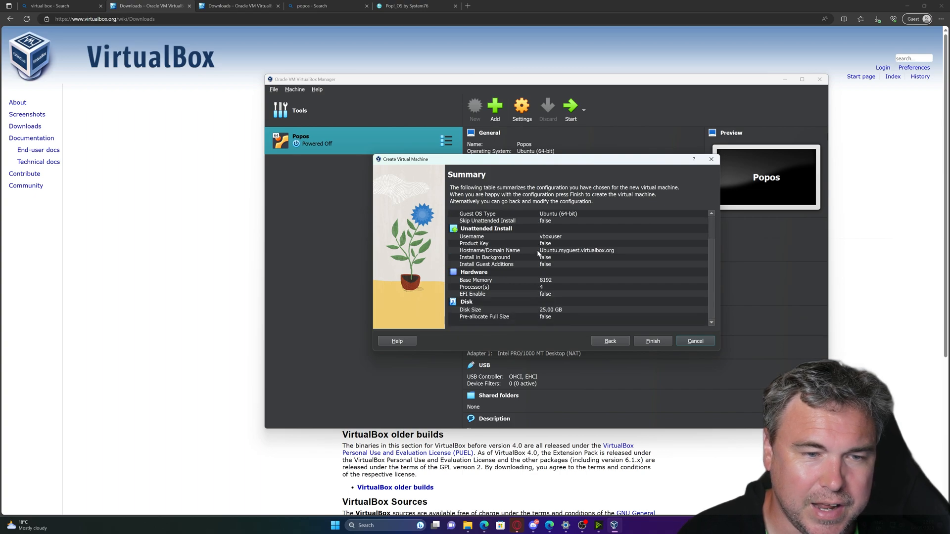
{"action": "left_click", "coordinate": [652, 342]}
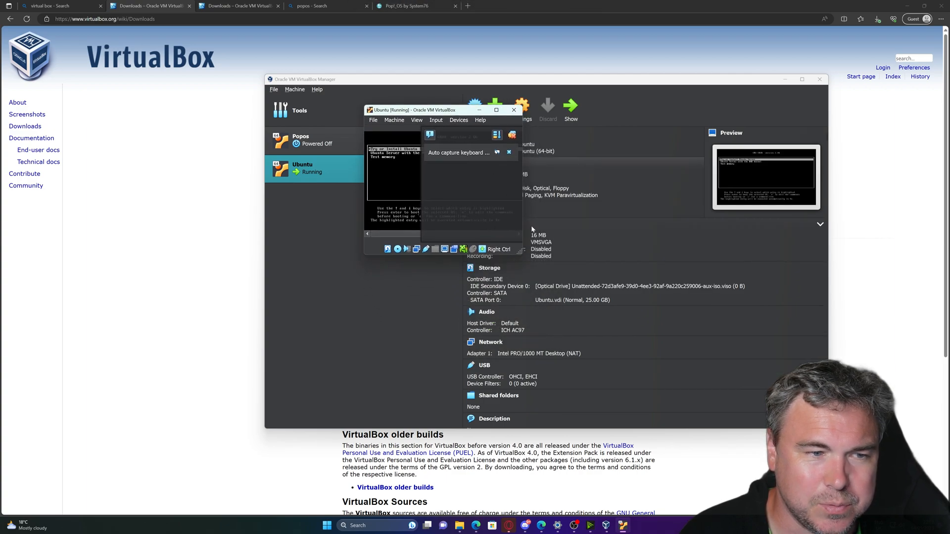
Enlarge the running Ubuntu VM window and open its View menu.
{"action": "left_click_drag", "start_coordinate": [521, 253], "coordinate": [767, 382]}
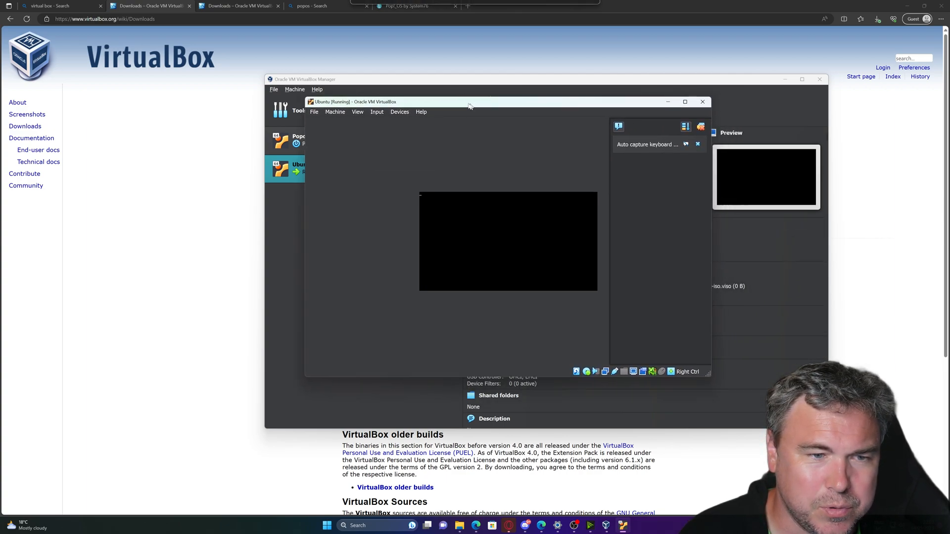
{"action": "left_click", "coordinate": [343, 110]}
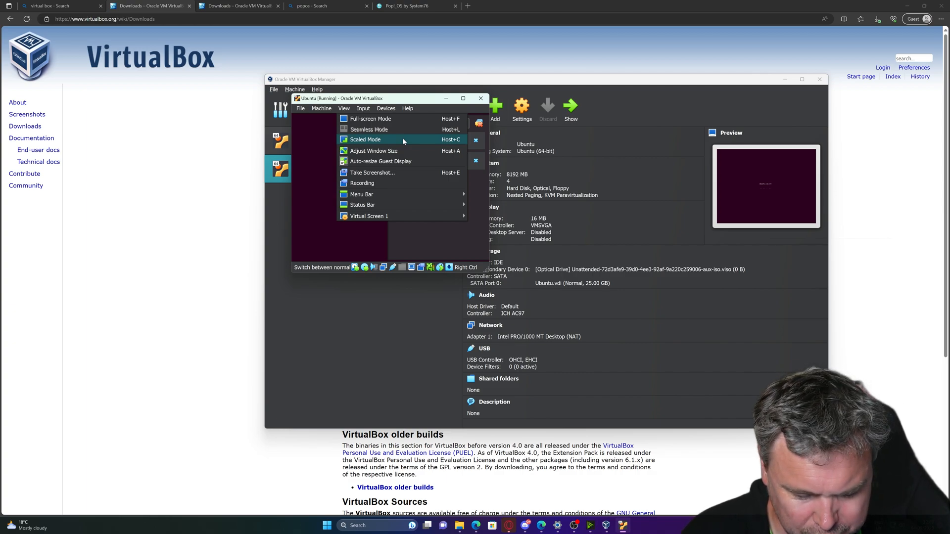
Switch the VM window to Scaled Mode, then reposition and enlarge it for a readable installer.
{"action": "left_click", "coordinate": [402, 140]}
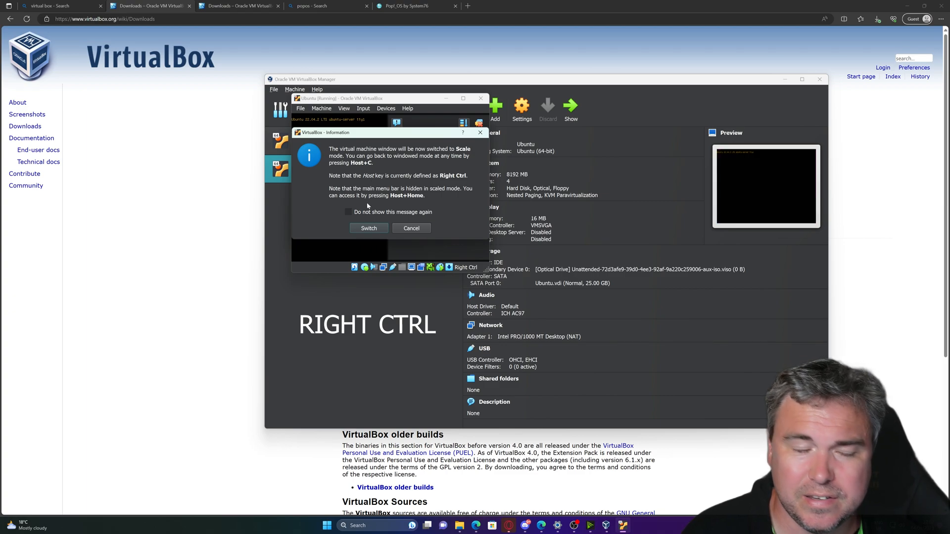
{"action": "left_click", "coordinate": [368, 228]}
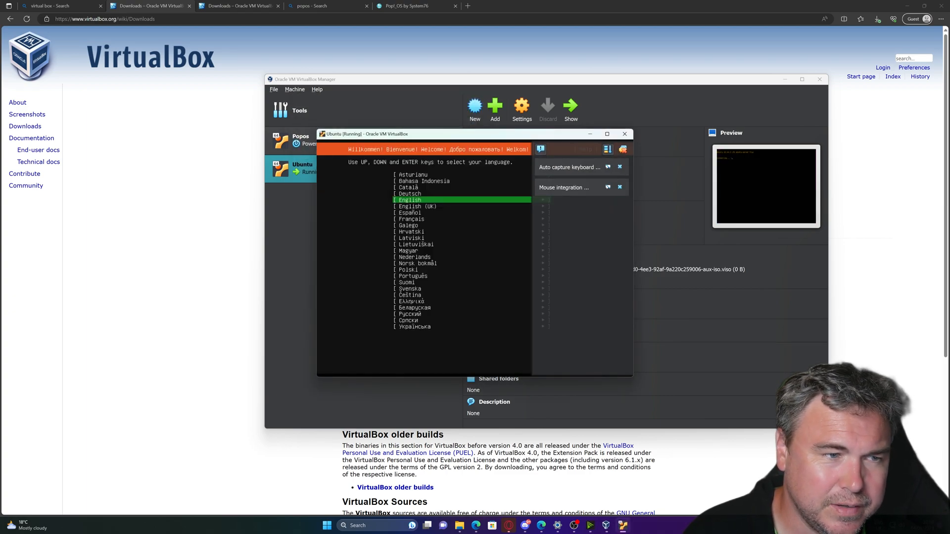
{"action": "left_click_drag", "start_coordinate": [424, 140], "coordinate": [350, 76]}
{"action": "left_click_drag", "start_coordinate": [559, 311], "coordinate": [843, 475]}
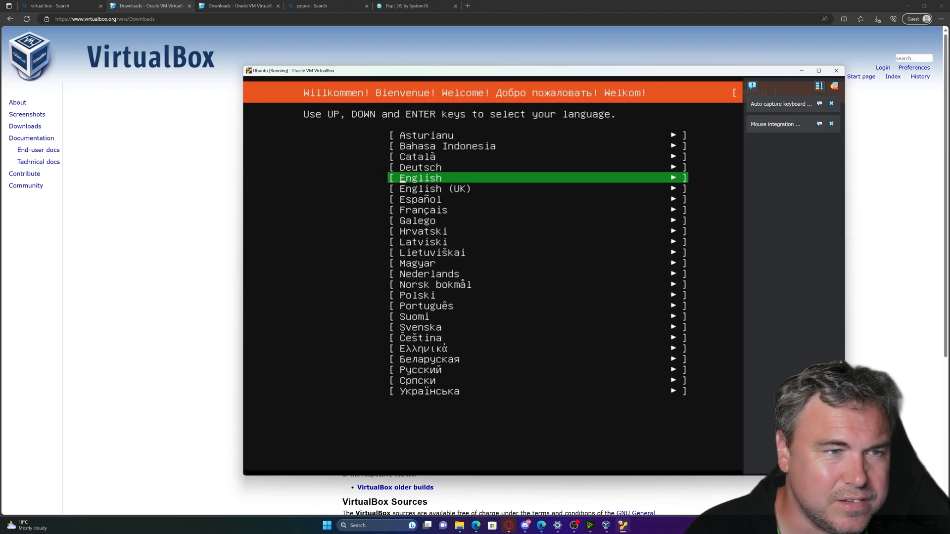
{"action": "left_click_drag", "start_coordinate": [372, 72], "coordinate": [242, 41]}
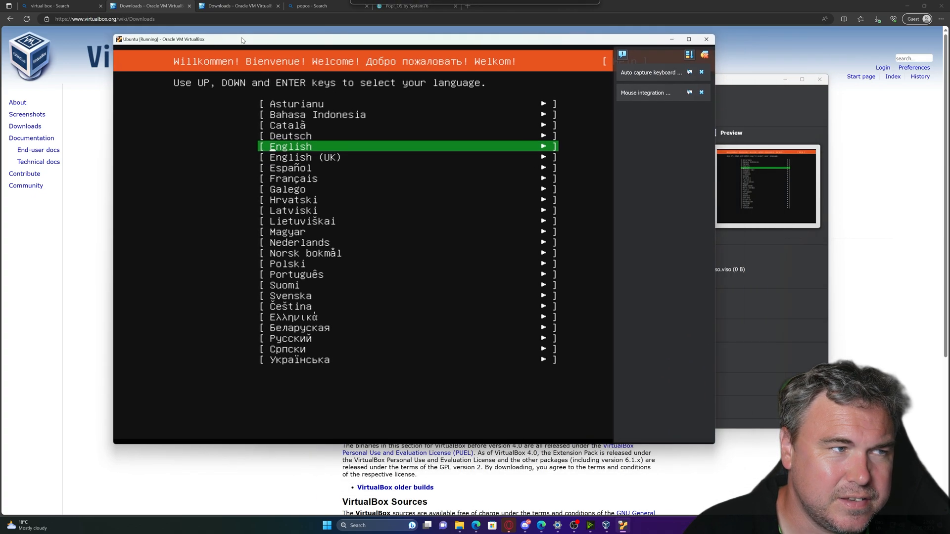
{"action": "left_click_drag", "start_coordinate": [713, 445], "coordinate": [816, 464]}
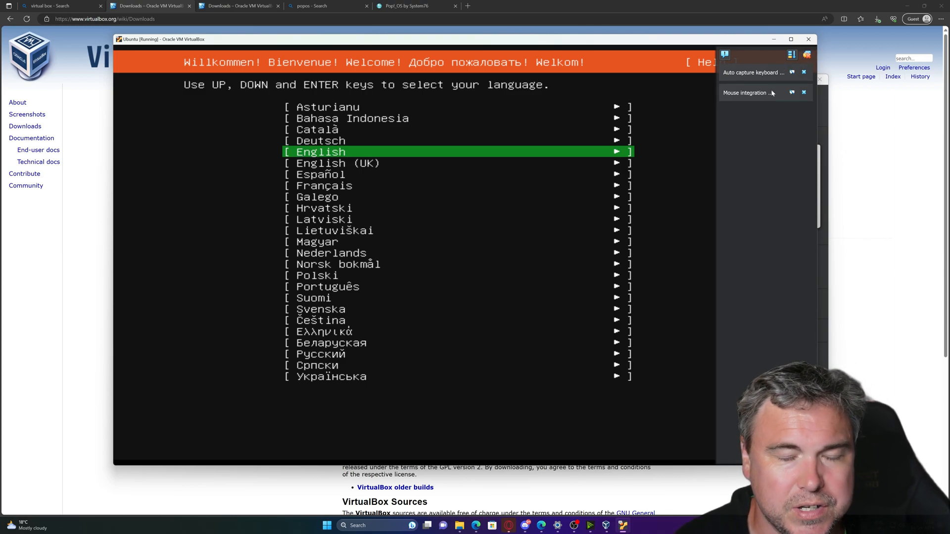
Choose English (UK) as the installer language and update to the new installer.
{"action": "key", "text": "Down"}
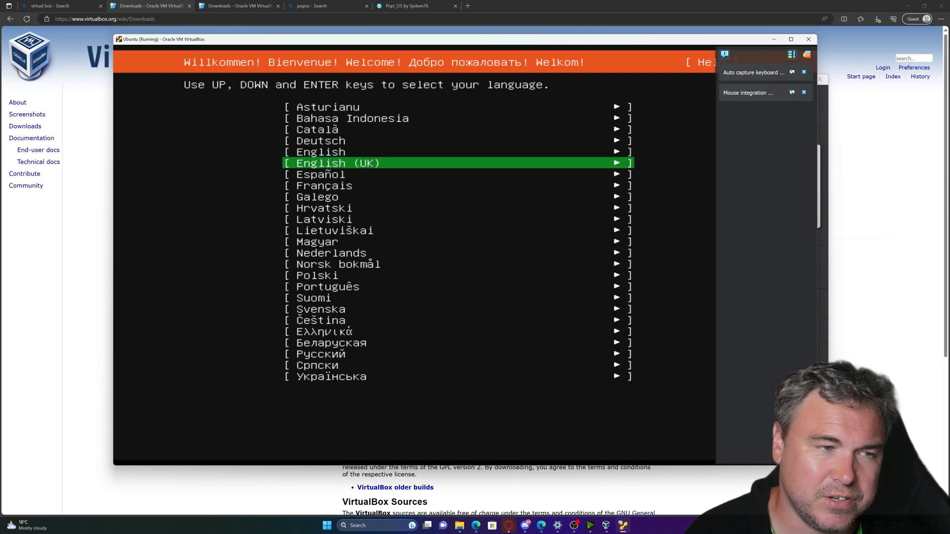
{"action": "key", "text": "Down"}
{"action": "key", "text": "Up"}
{"action": "key", "text": "Return"}
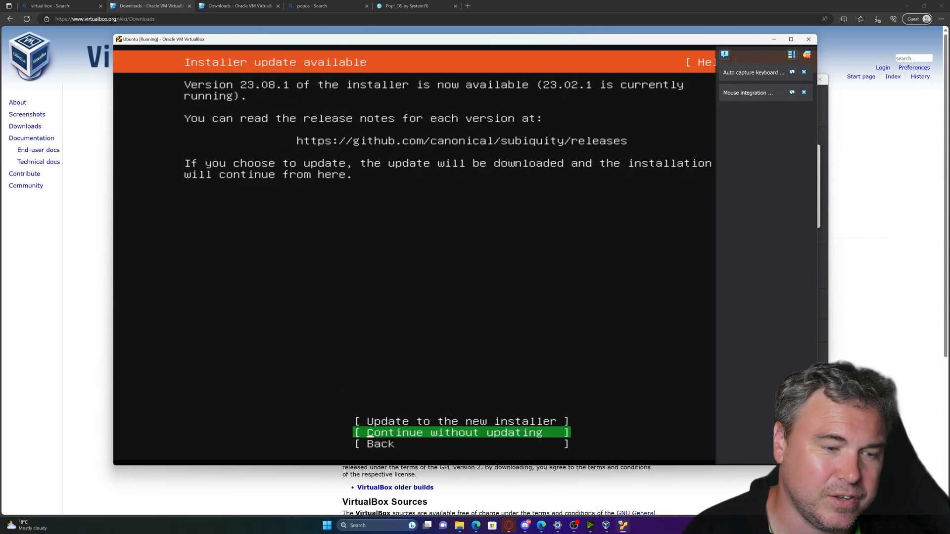
{"action": "key", "text": "Up"}
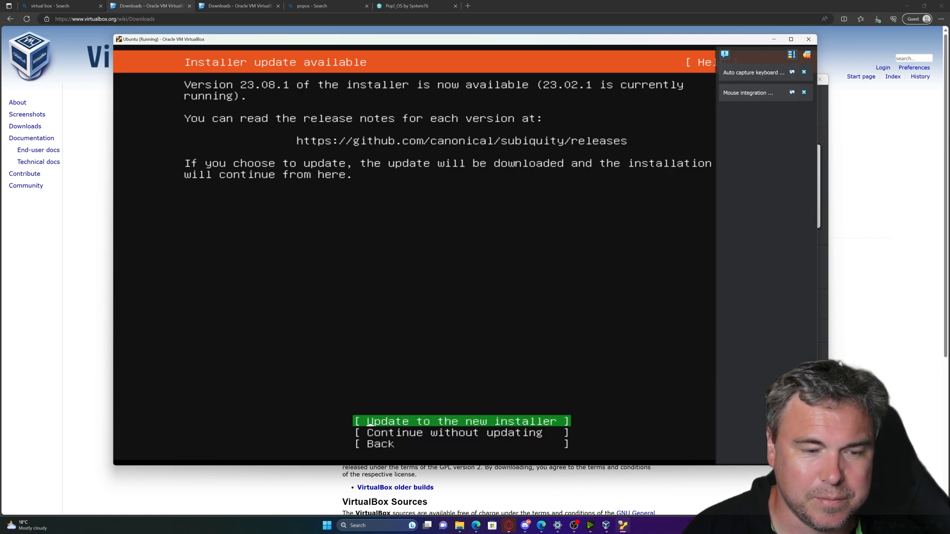
{"action": "key", "text": "Return"}
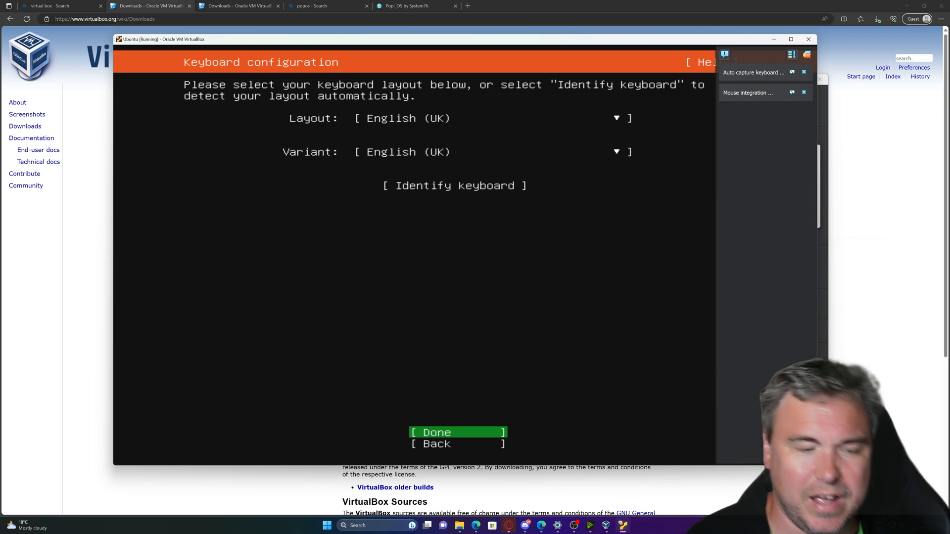
Accept the English (UK) keyboard, Ubuntu Server install type and network defaults, then show VirtualBox Manager.
{"action": "key", "text": "Return"}
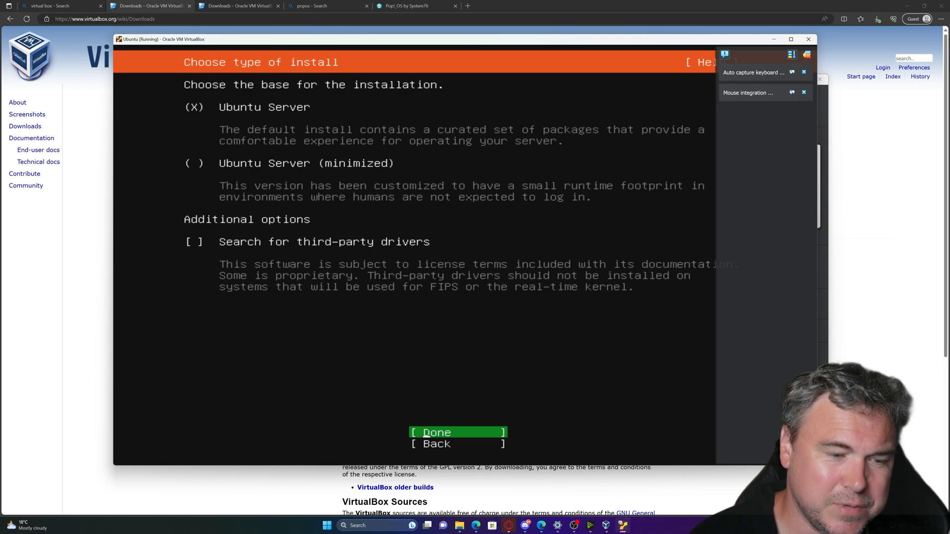
{"action": "key", "text": "Return"}
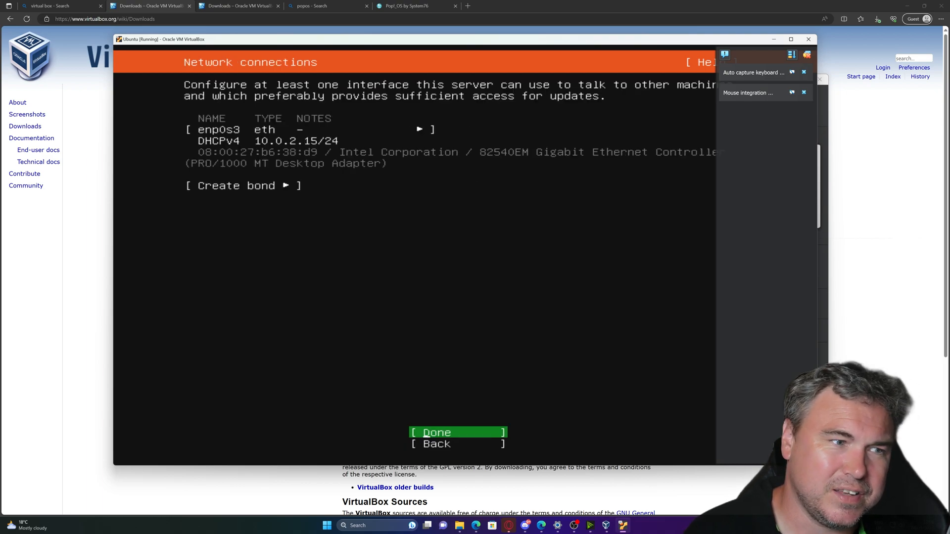
{"action": "key", "text": "Return"}
{"action": "key", "text": "Return"}
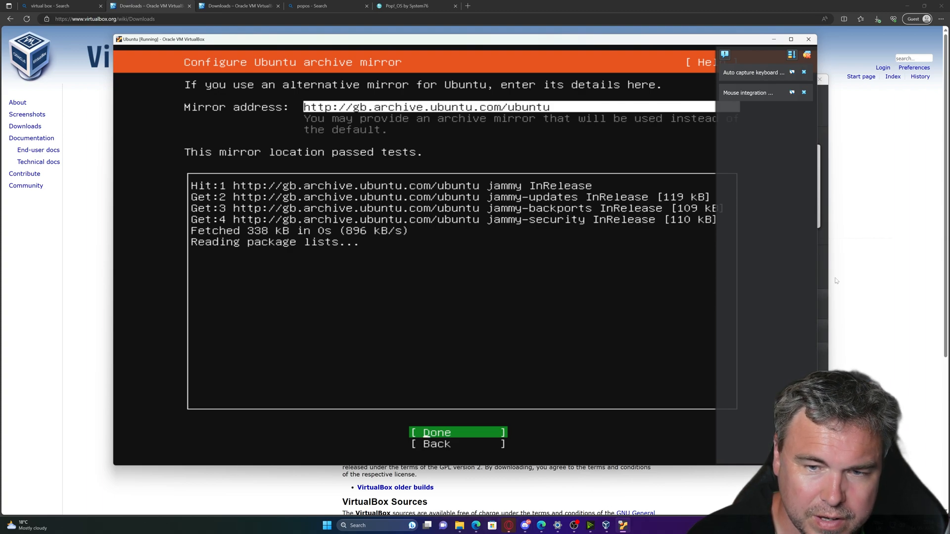
{"action": "left_click", "coordinate": [607, 527]}
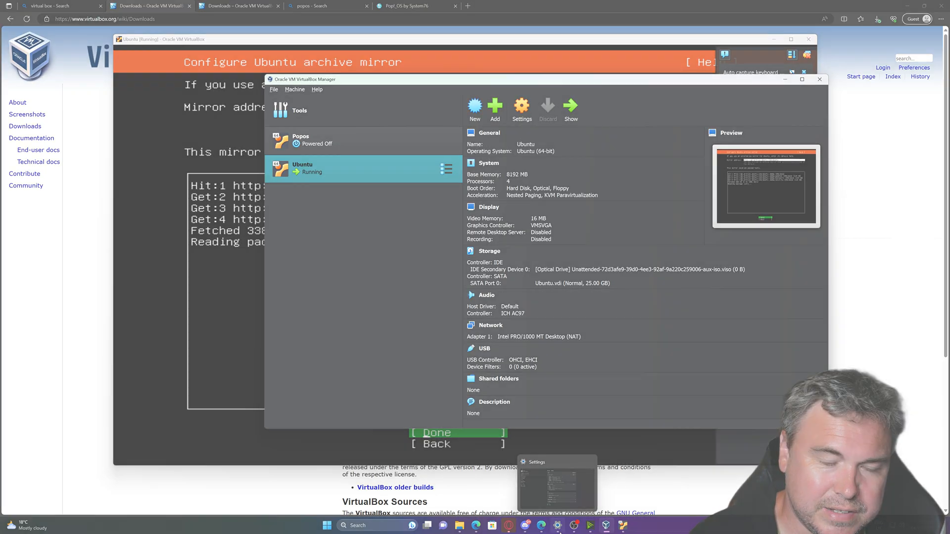
Glance at the Windows About information, then search for and launch Task Manager.
{"action": "left_click", "coordinate": [558, 526]}
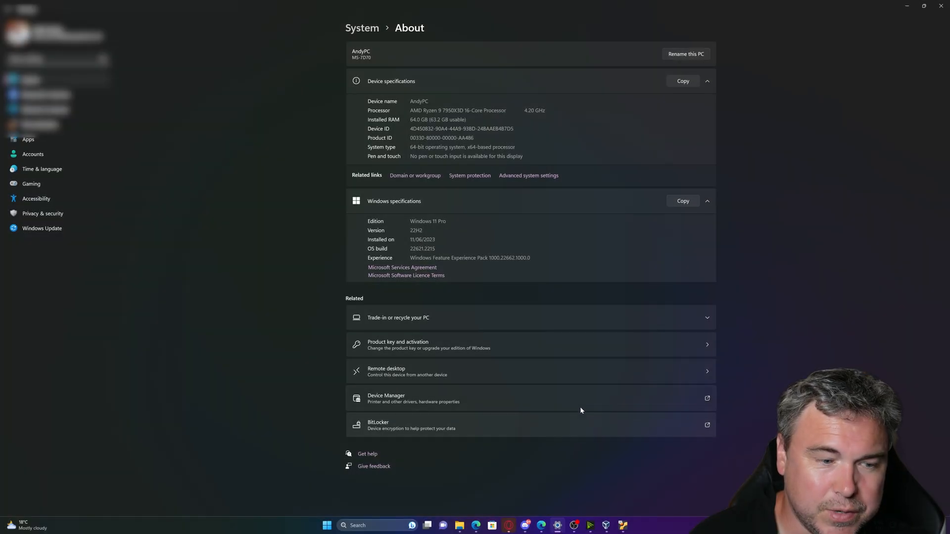
{"action": "left_click", "coordinate": [906, 6]}
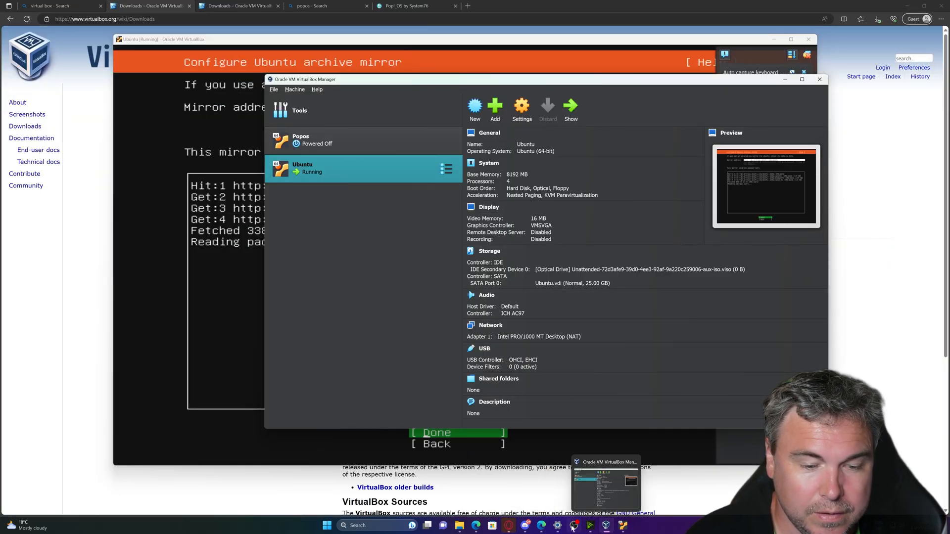
{"action": "left_click", "coordinate": [356, 526]}
{"action": "type", "text": "taska"}
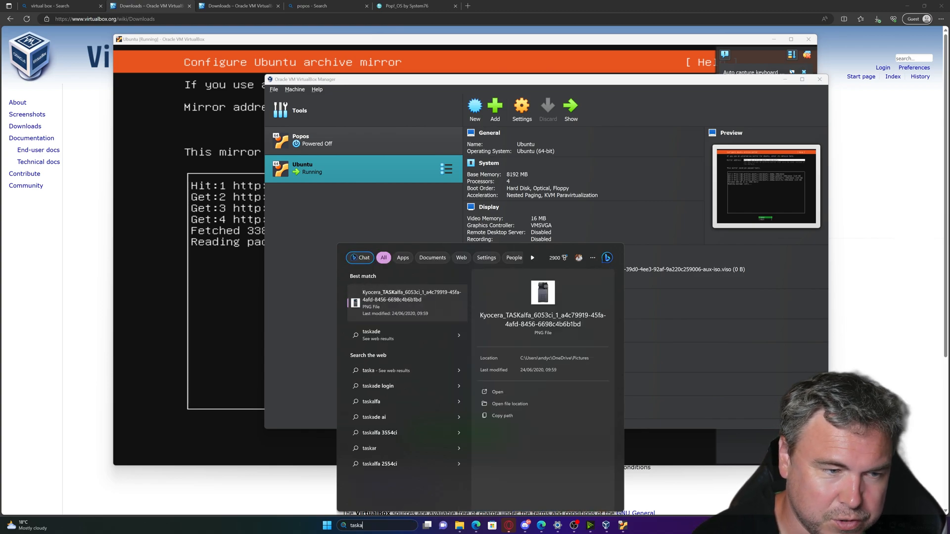
{"action": "key", "text": "BackSpace"}
{"action": "left_click", "coordinate": [393, 299]}
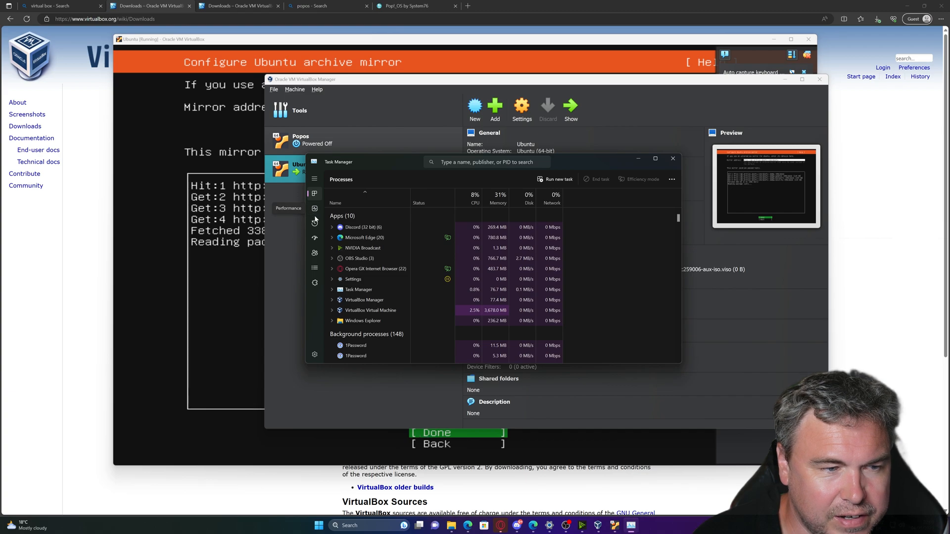
Check the CPU performance graph, minimise Task Manager and return to the Ubuntu VM.
{"action": "left_click", "coordinate": [315, 208]}
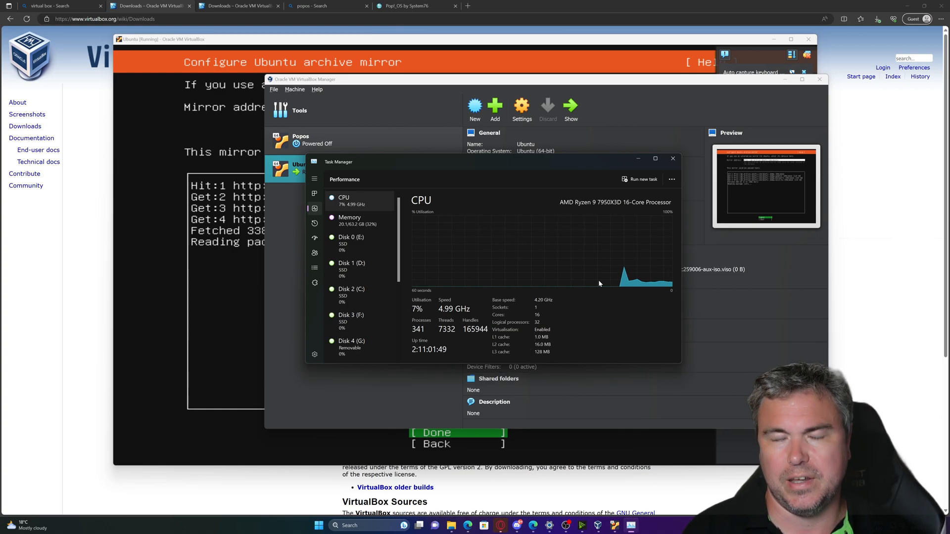
{"action": "left_click", "coordinate": [637, 159]}
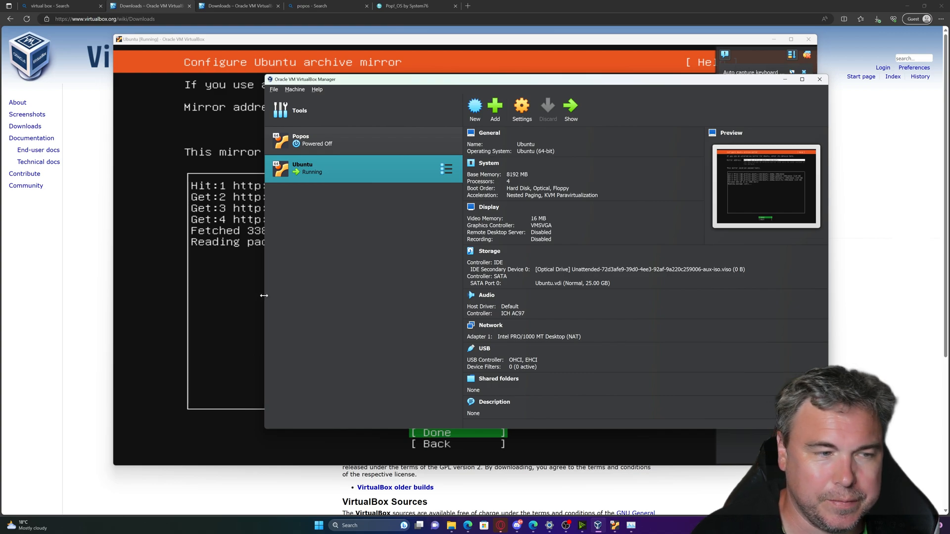
{"action": "key", "text": "alt+Tab"}
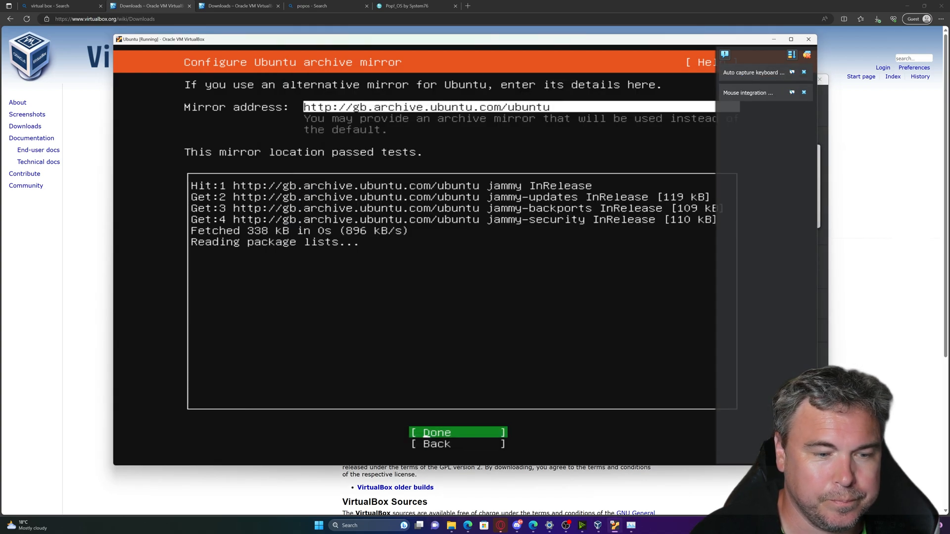
Accept the archive mirror and the guided whole-disk storage layout, confirming the destructive install.
{"action": "key", "text": "Return"}
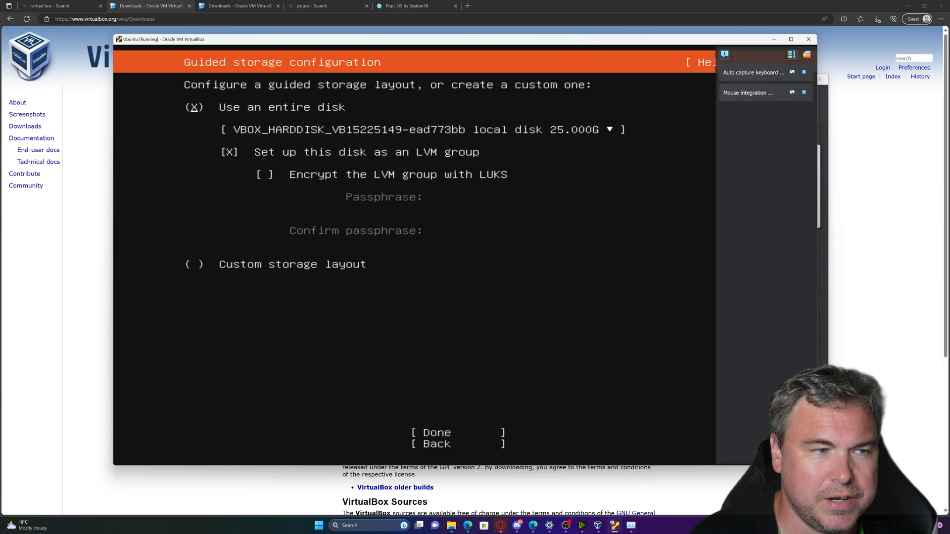
{"action": "key", "text": "Down"}
{"action": "key", "text": "Down"}
{"action": "key", "text": "Down"}
{"action": "key", "text": "Down"}
{"action": "key", "text": "Down"}
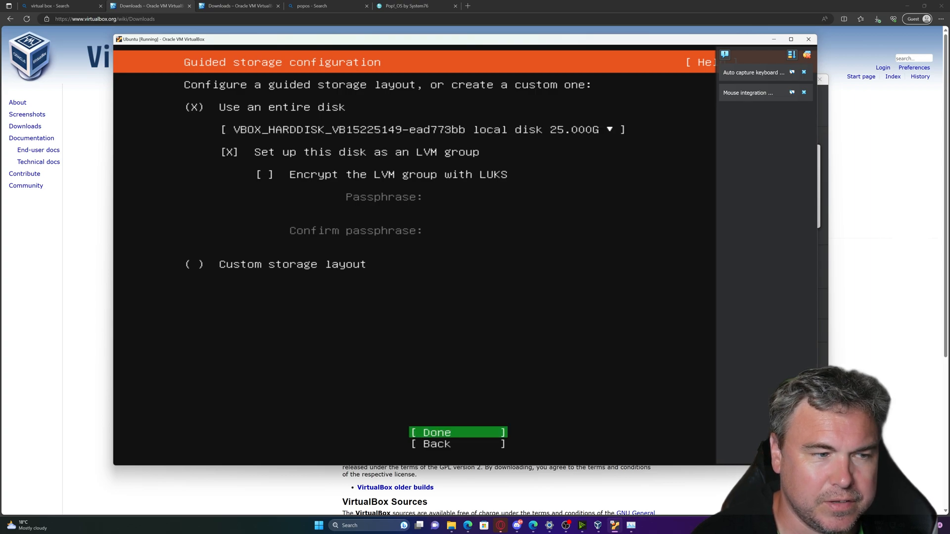
{"action": "key", "text": "Down"}
{"action": "key", "text": "Up"}
{"action": "key", "text": "Return"}
{"action": "key", "text": "Return"}
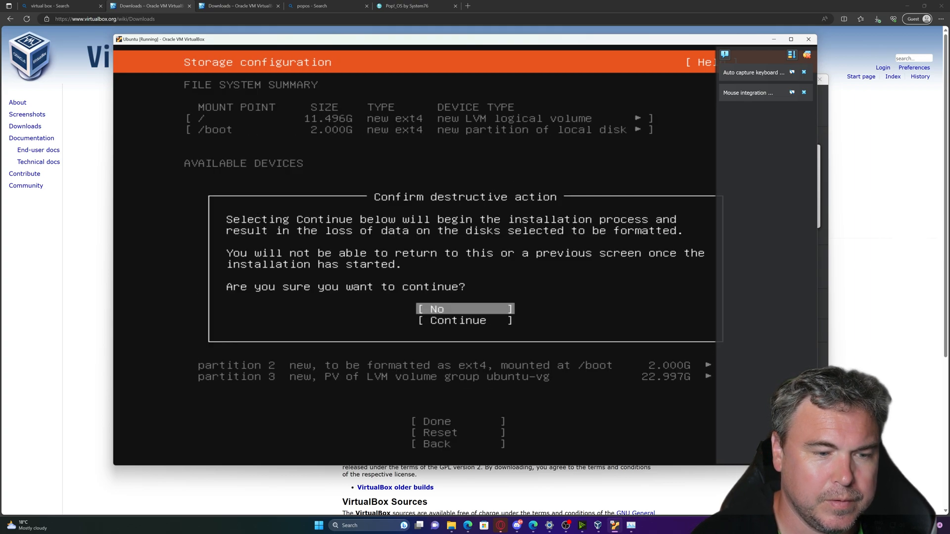
{"action": "key", "text": "Down"}
{"action": "key", "text": "Return"}
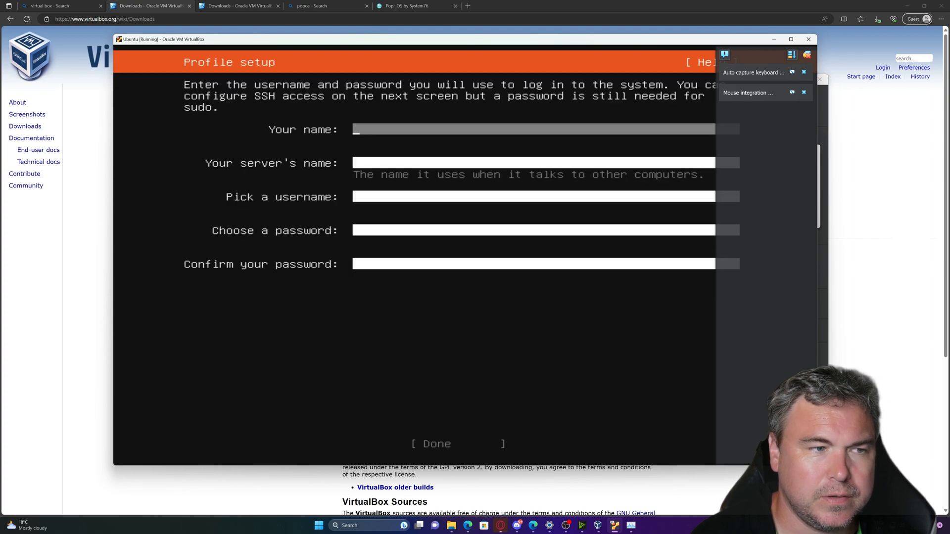
Fill in the profile with 'test' as name, server name and username, plus the account password twice.
{"action": "type", "text": "test"}
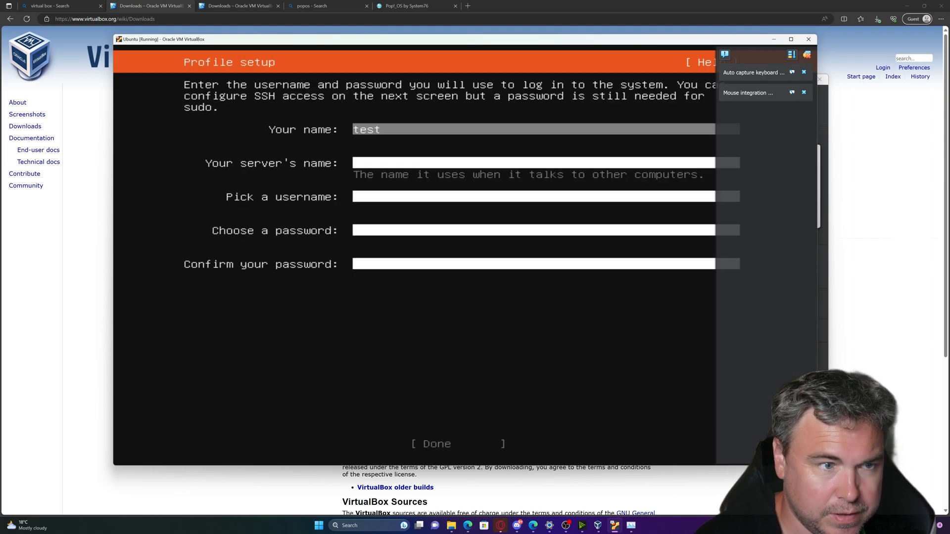
{"action": "key", "text": "Tab"}
{"action": "type", "text": "test"}
{"action": "key", "text": "Tab"}
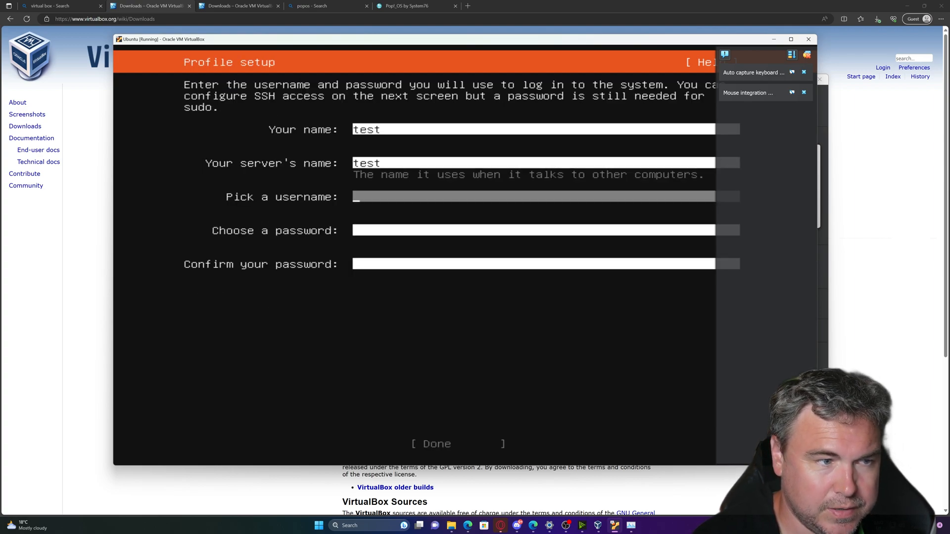
{"action": "type", "text": "test"}
{"action": "key", "text": "Tab"}
{"action": "type", "text": "test"}
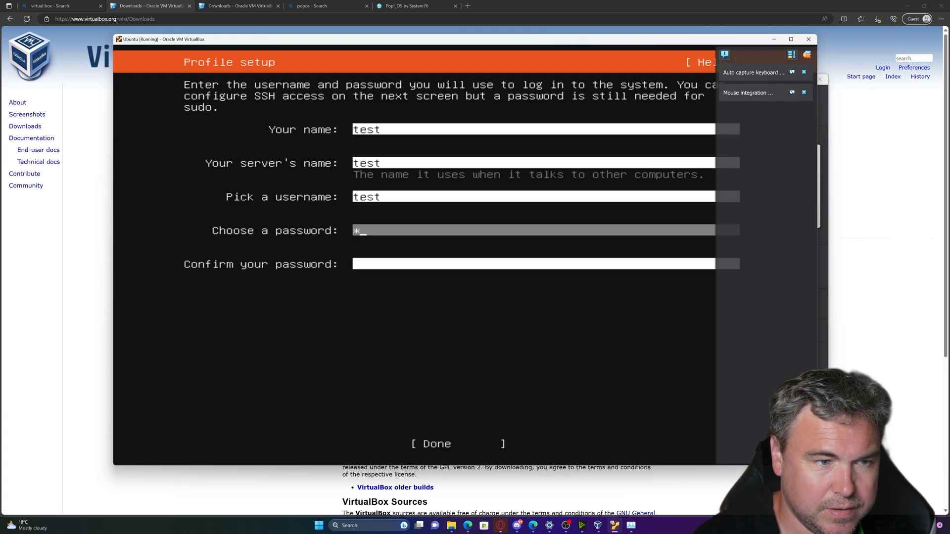
{"action": "key", "text": "Tab"}
{"action": "type", "text": "test"}
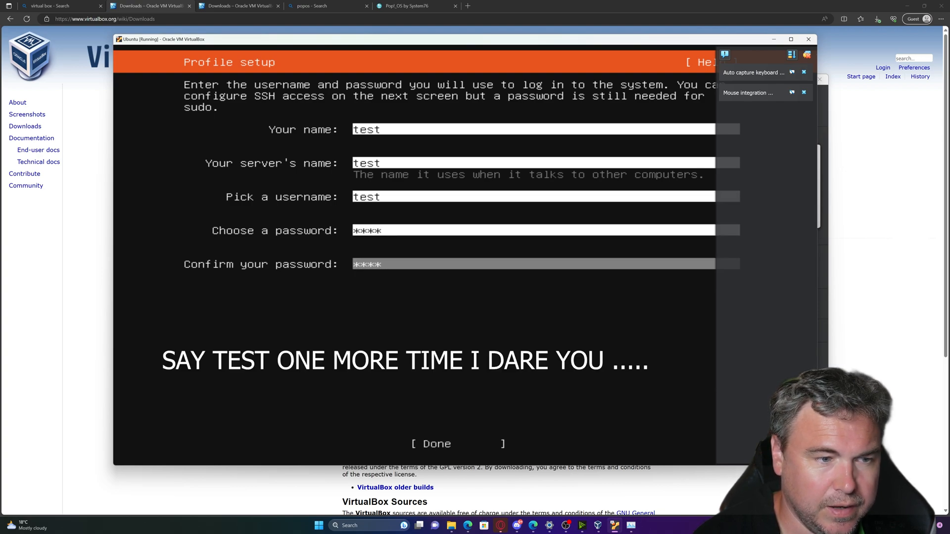
{"action": "key", "text": "Tab"}
{"action": "key", "text": "Return"}
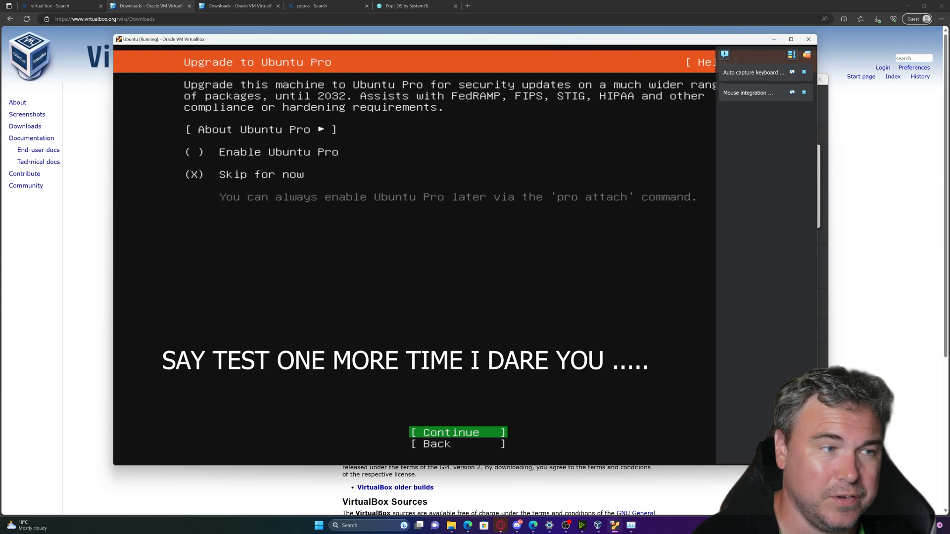
Skip Ubuntu Pro, enable the OpenSSH server, and skip featured snaps to start installing.
{"action": "key", "text": "Return"}
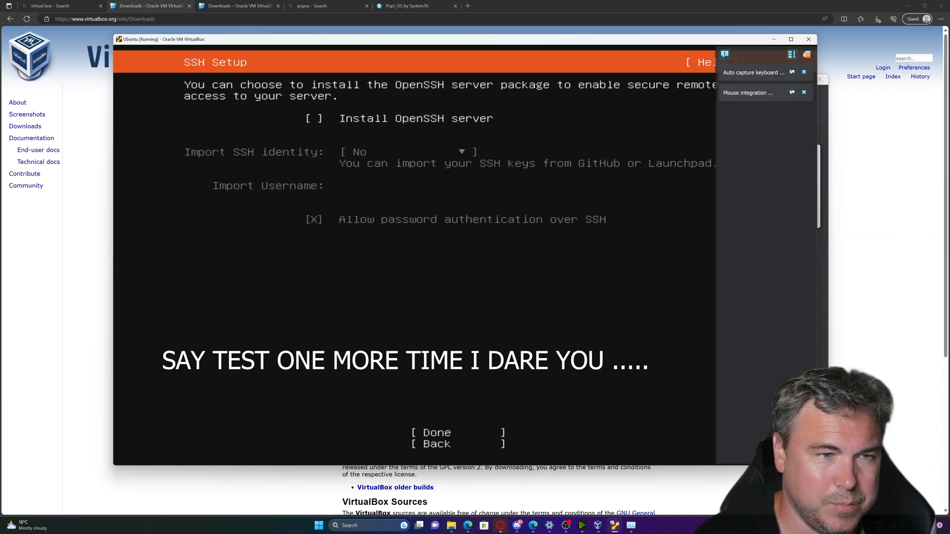
{"action": "key", "text": "space"}
{"action": "key", "text": "Tab"}
{"action": "key", "text": "Tab"}
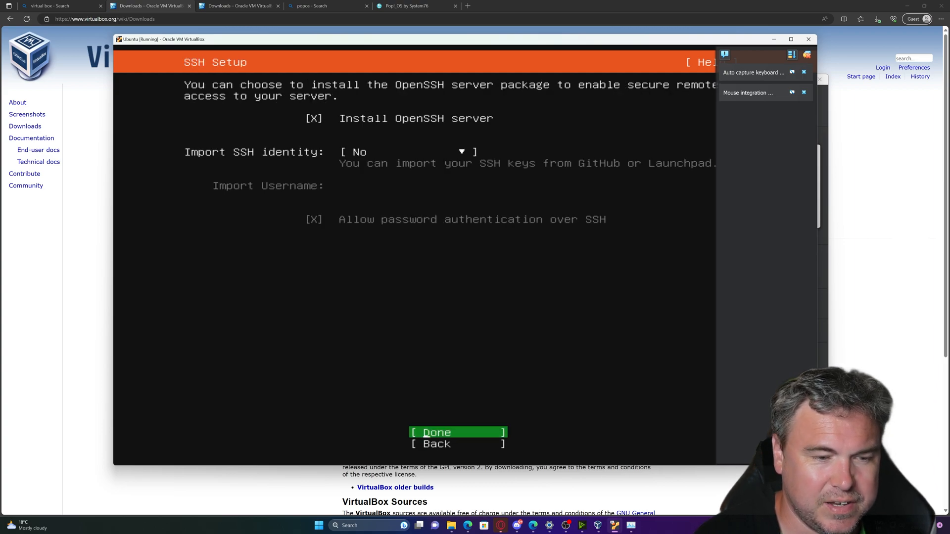
{"action": "key", "text": "Return"}
{"action": "key", "text": "Tab"}
{"action": "key", "text": "Return"}
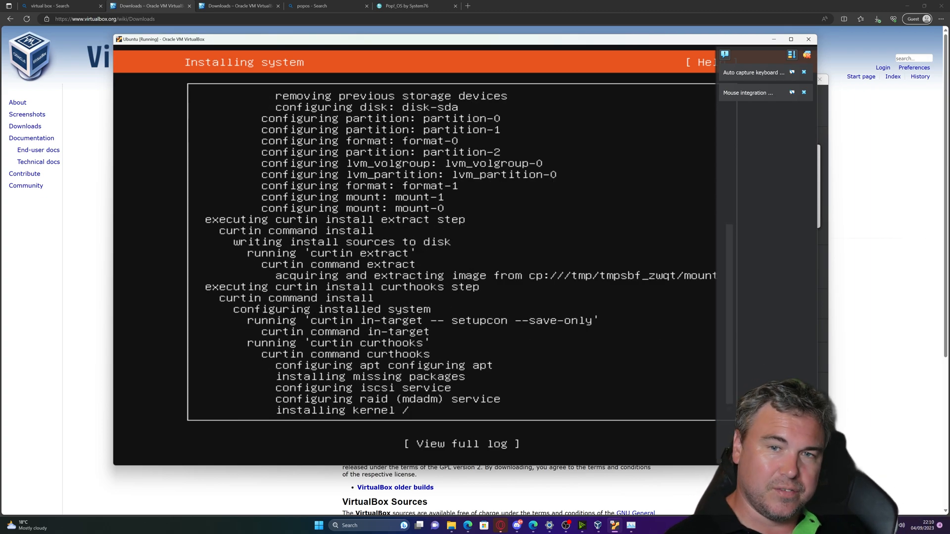
Bring the VirtualBox Manager window in front of the installing Ubuntu VM.
{"action": "left_click", "coordinate": [823, 120]}
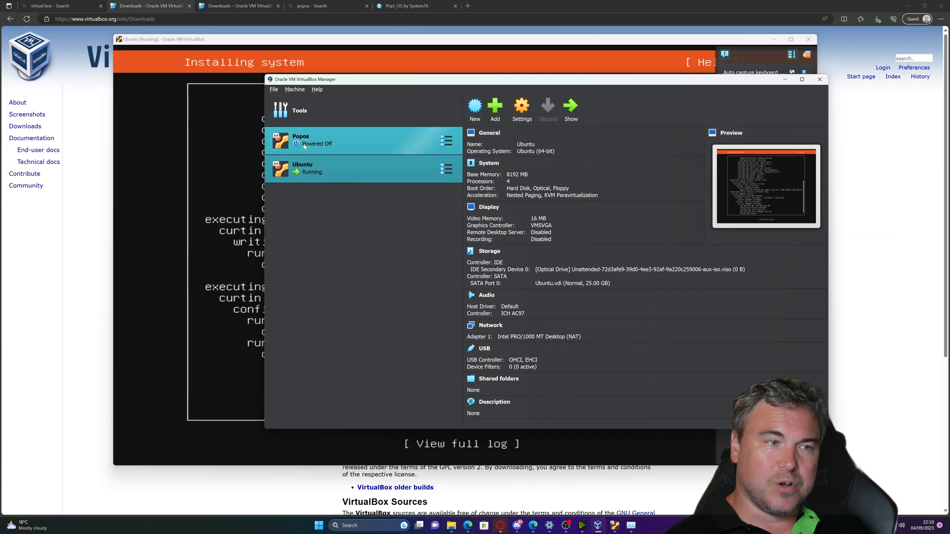